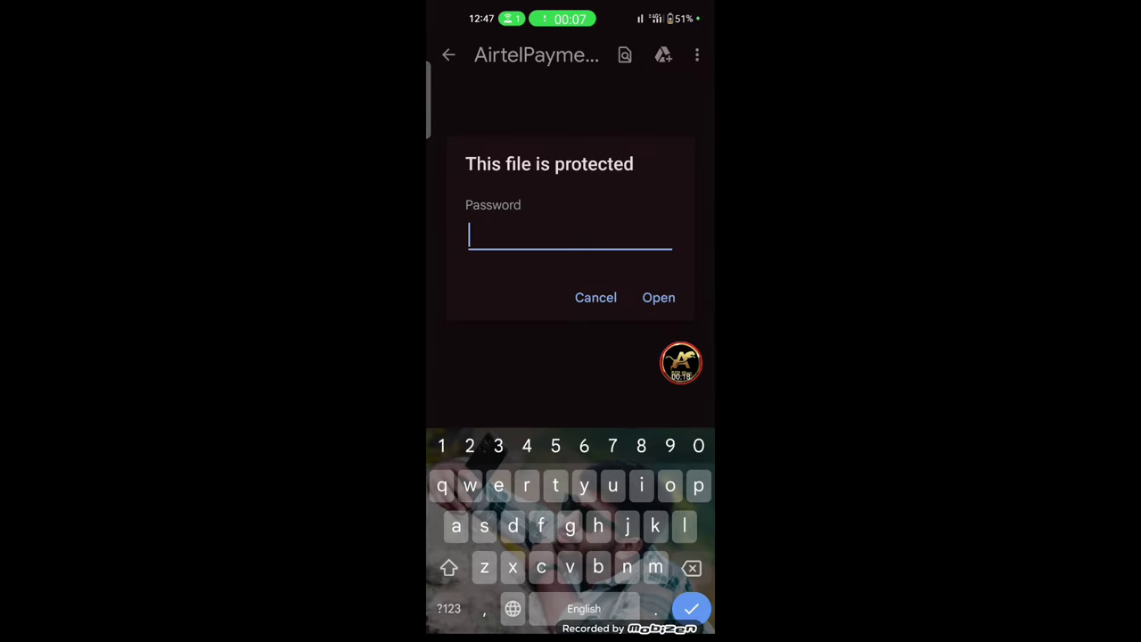
- Unlock the Airtel Payments Bank statement PDF with its password
left_click(449, 608)
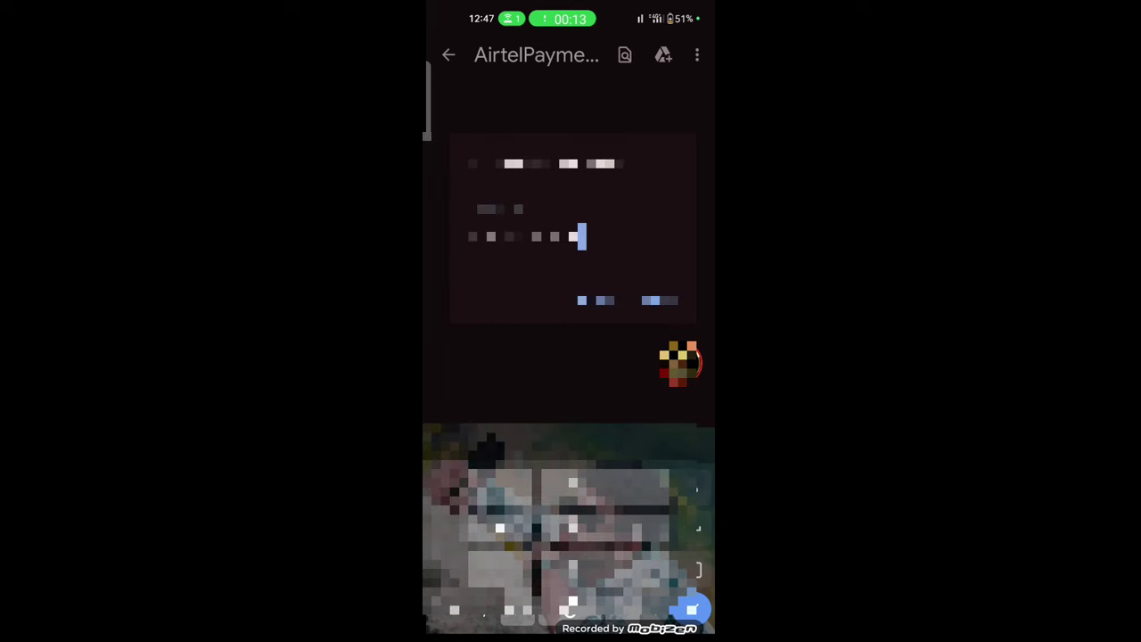
key("Return")
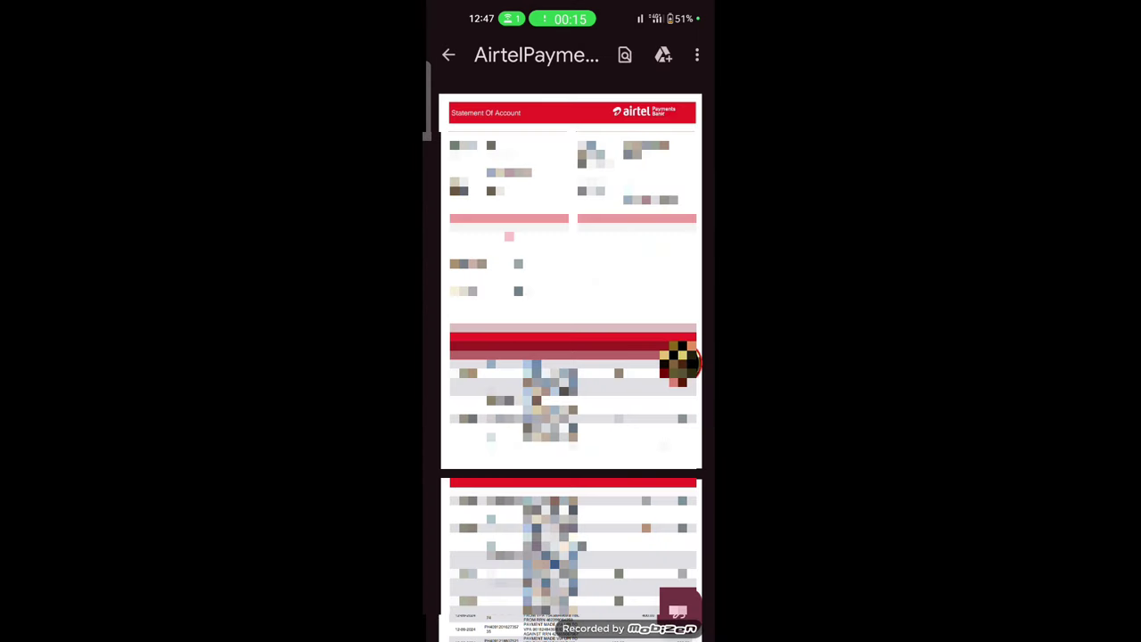
- Print the statement with Save as PDF chosen as the destination
left_click(697, 54)
left_click(637, 176)
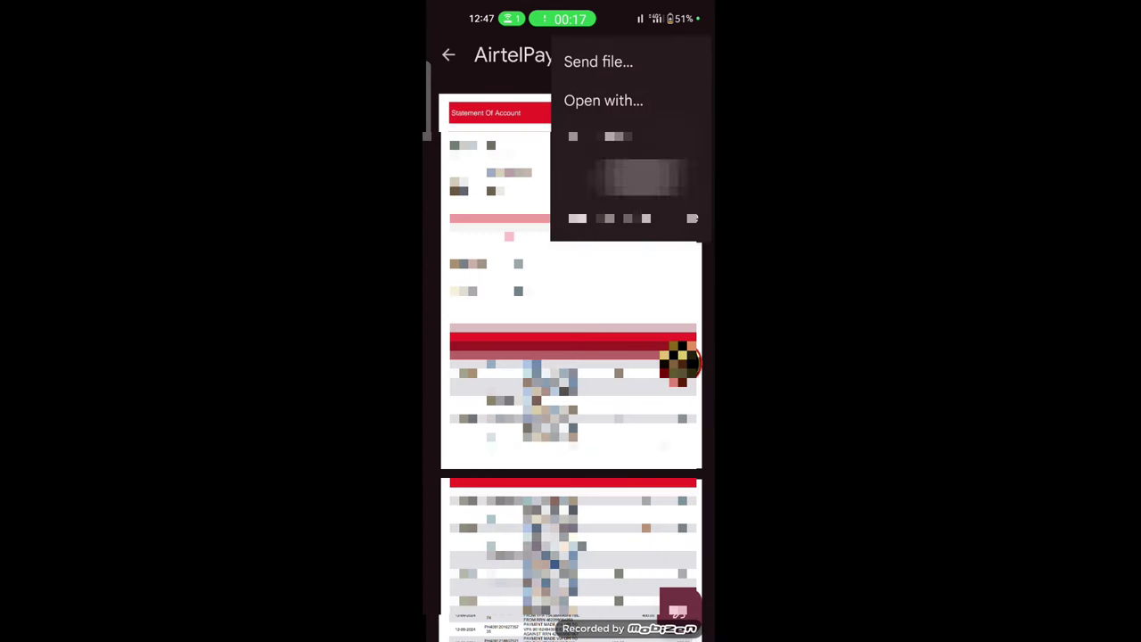
left_click(688, 57)
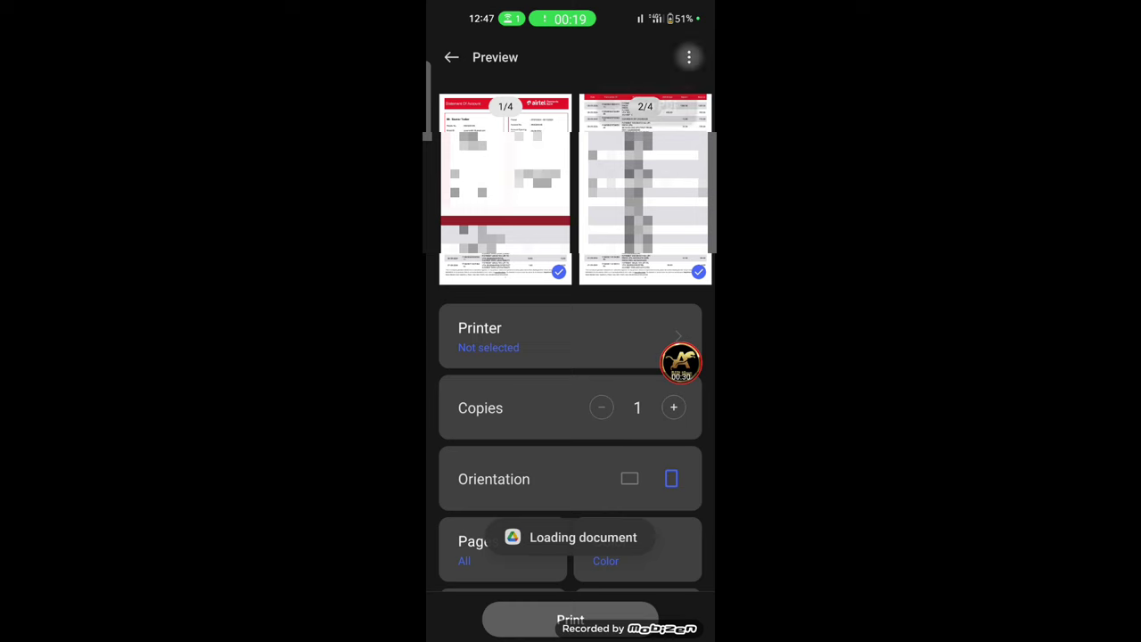
left_click(636, 107)
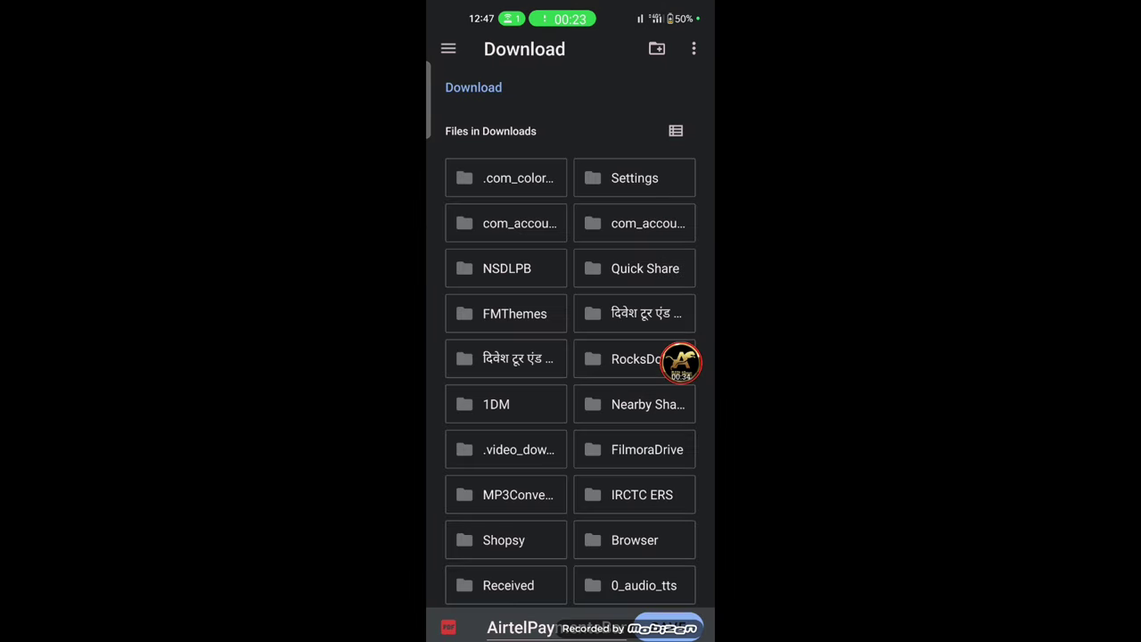
- Save the PDF copy in Download, then open the Airtel statement from Files' Documents list
left_click(669, 627)
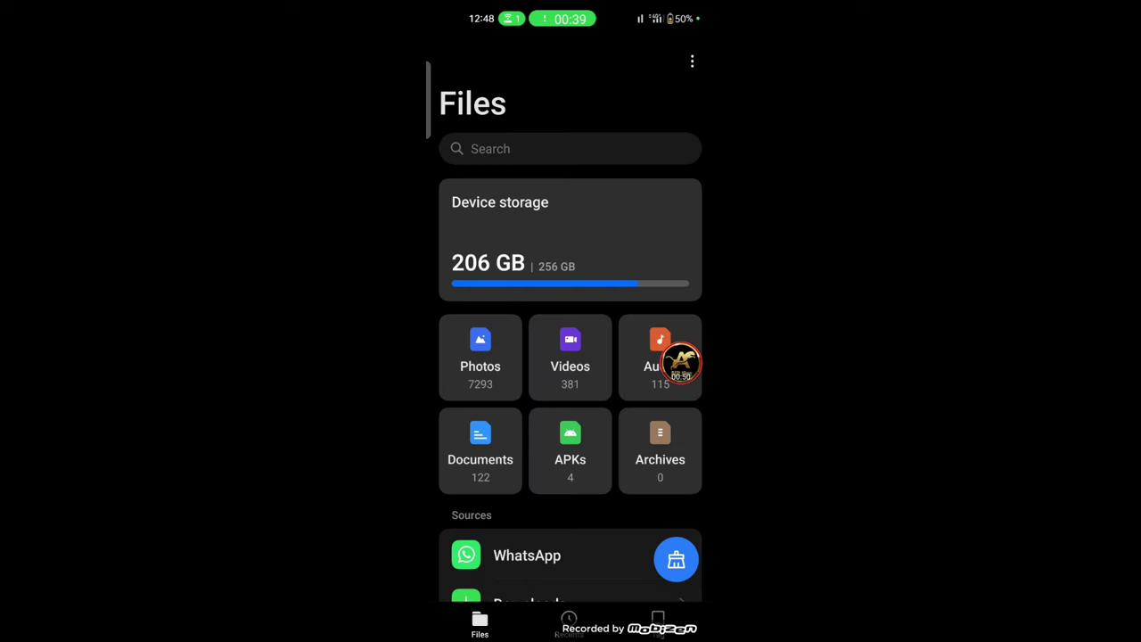
scroll(571, 339, "down", 5)
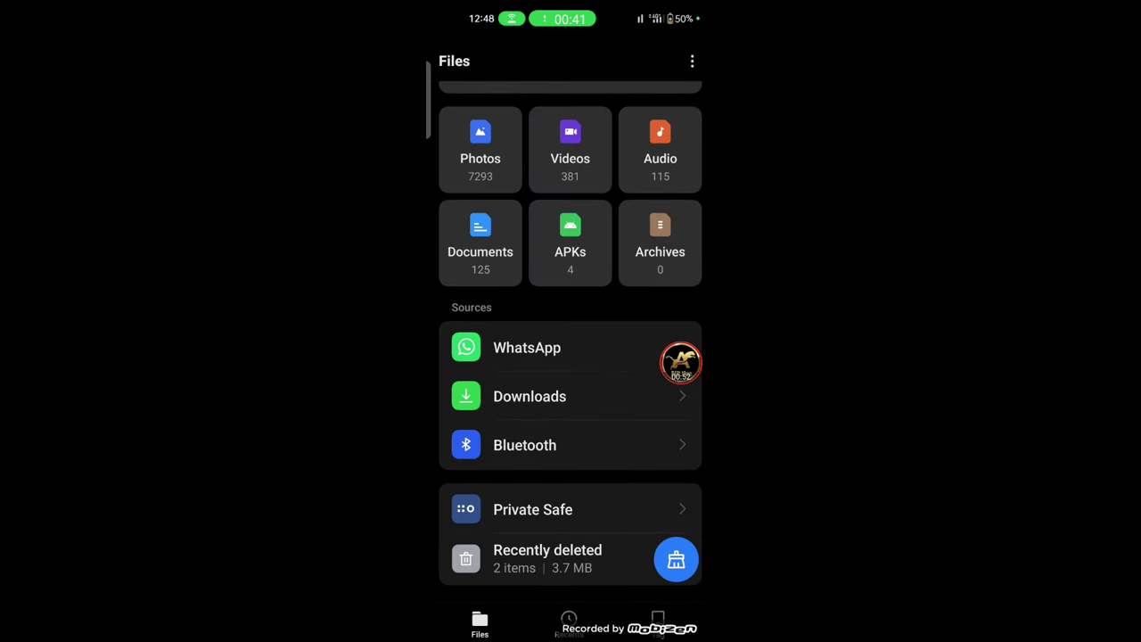
left_click(479, 241)
left_click_drag(681, 361, 642, 275)
left_click(570, 218)
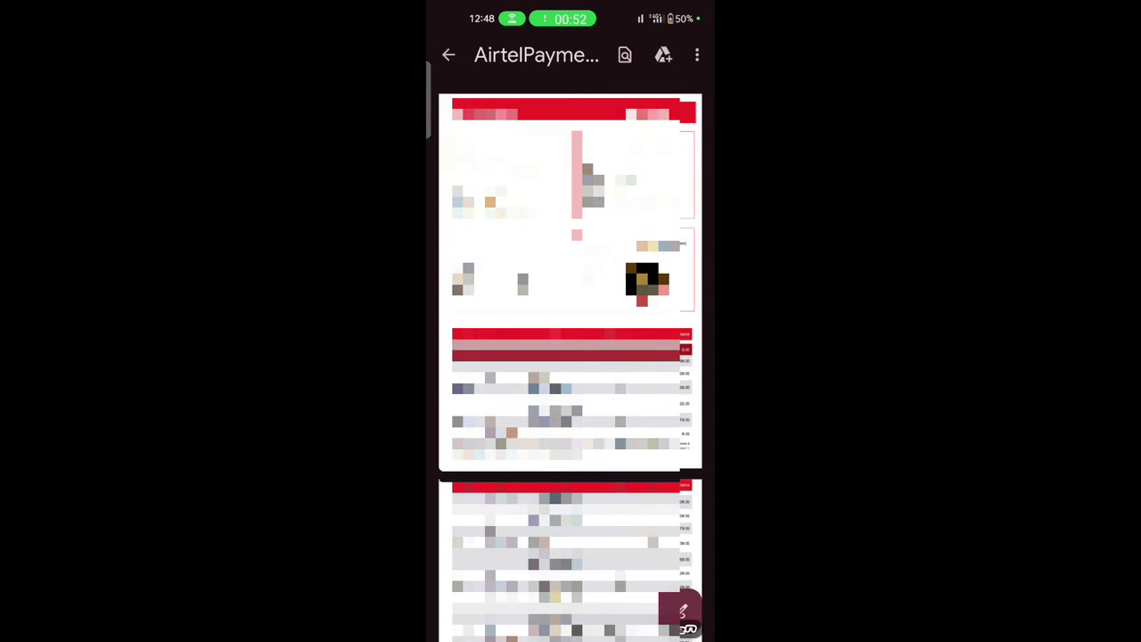
- Share the Airtel statement from the Drive viewer to PDF Capture
left_click(697, 55)
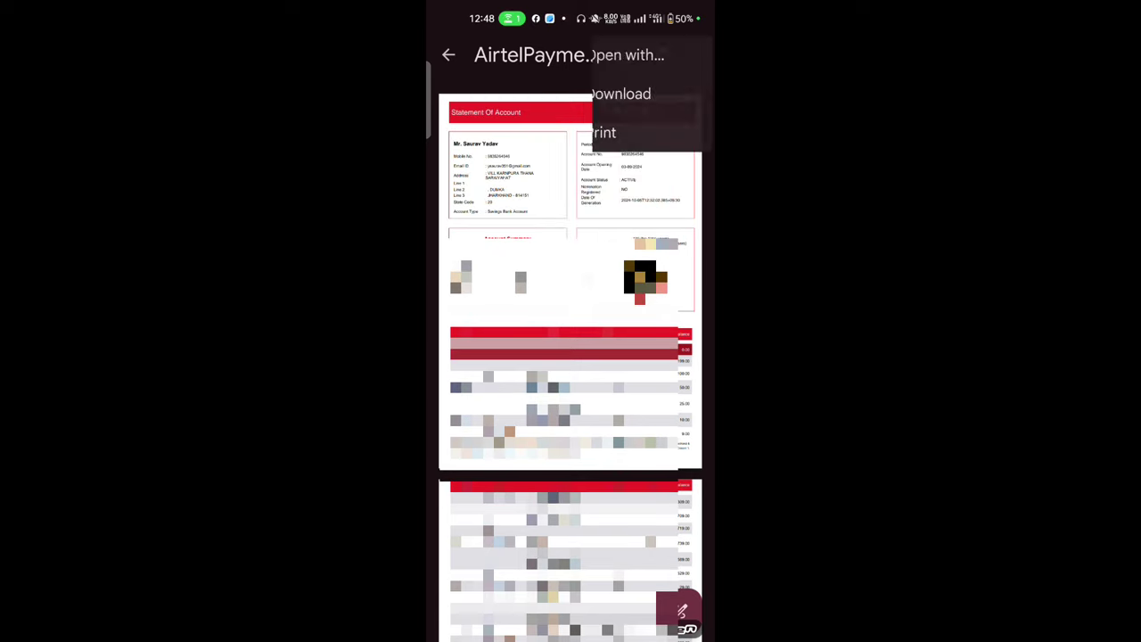
left_click(598, 61)
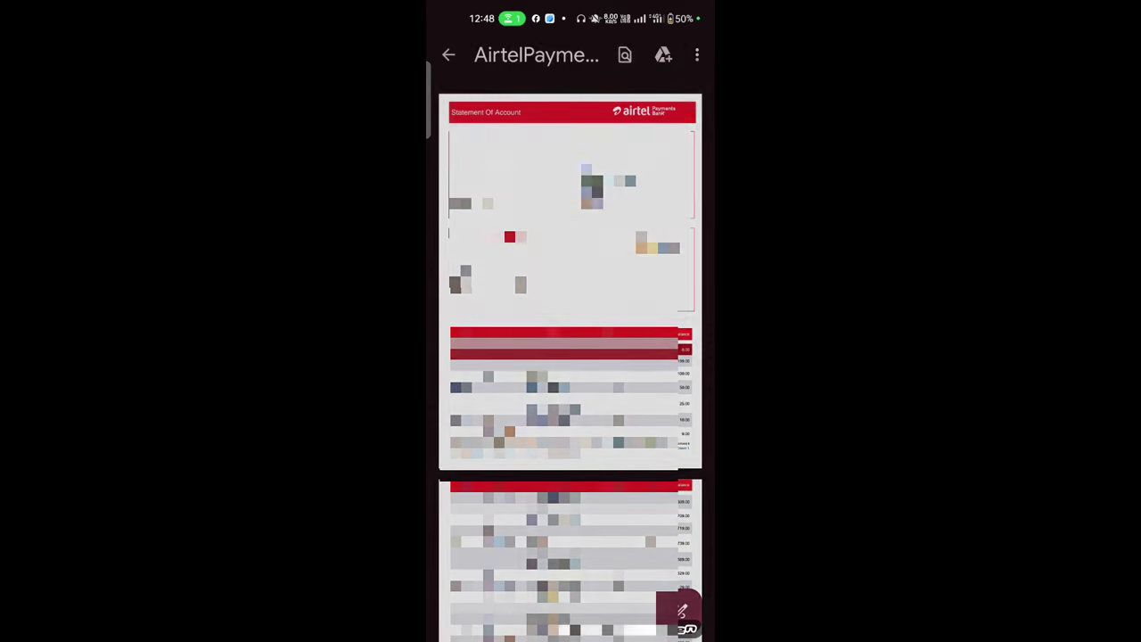
left_click(599, 463)
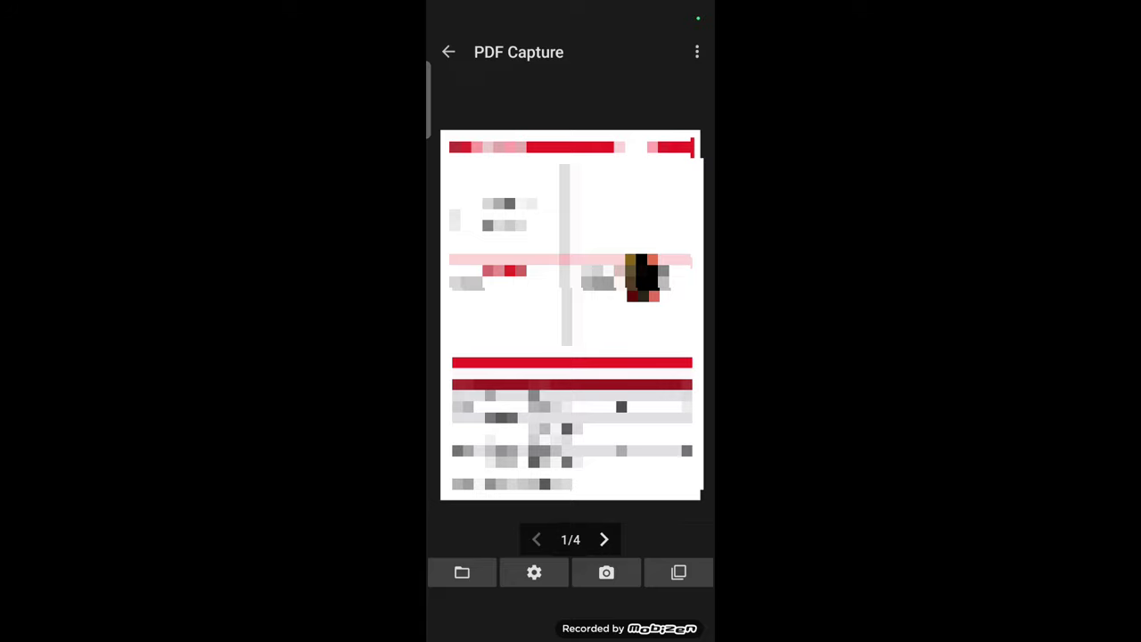
- Capture page 1 of the statement and save it as an image, then go Home
left_click(606, 572)
left_click(673, 617)
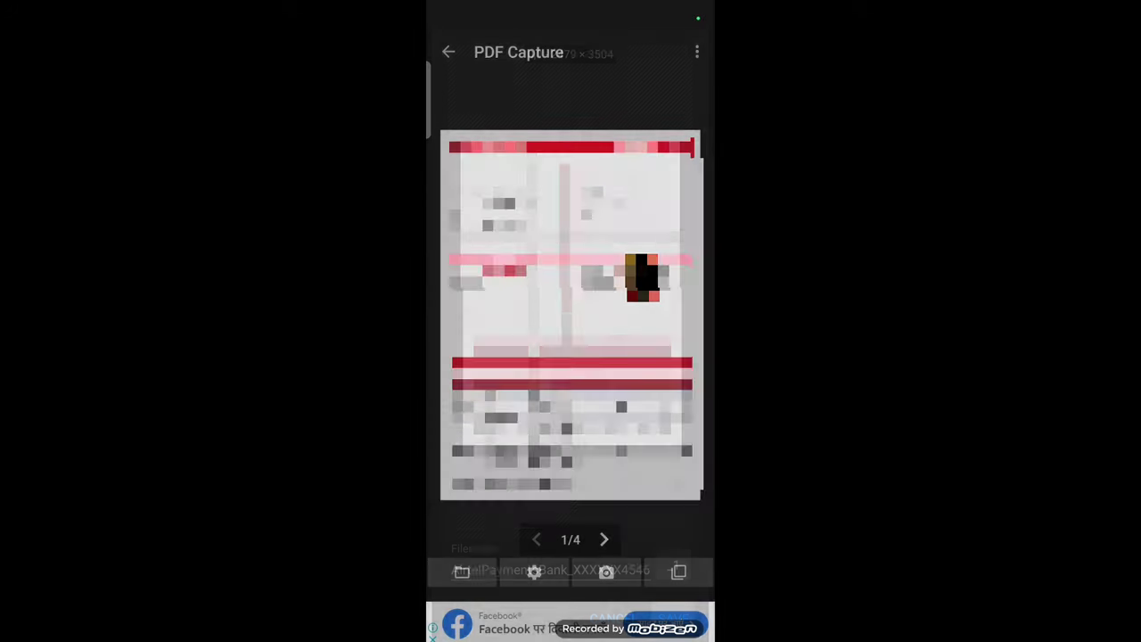
left_click(642, 280)
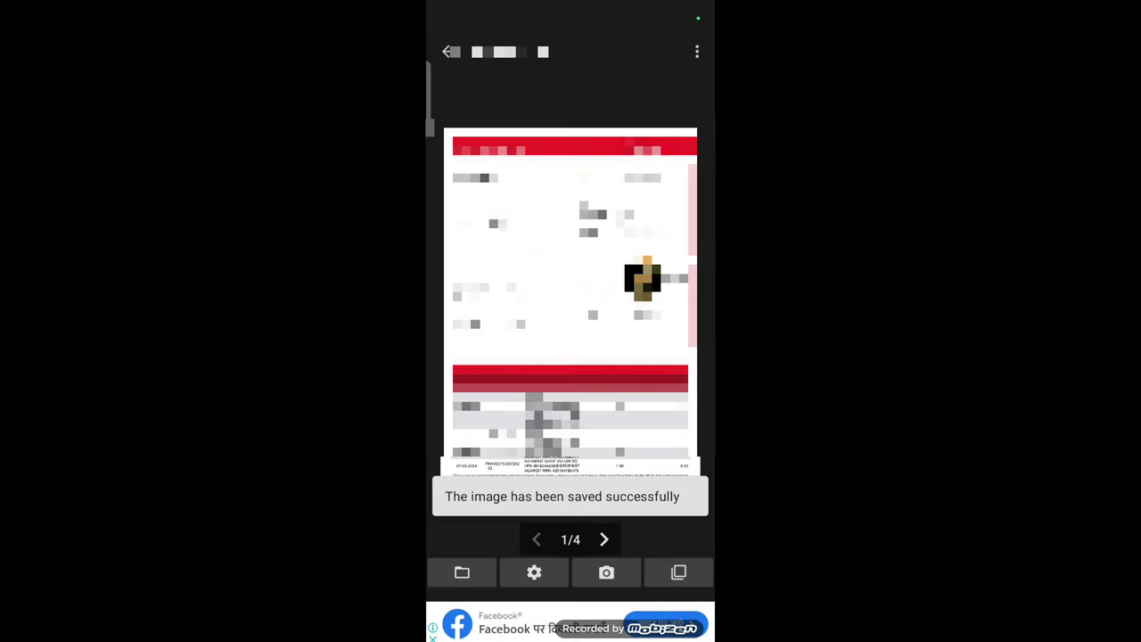
key("super")
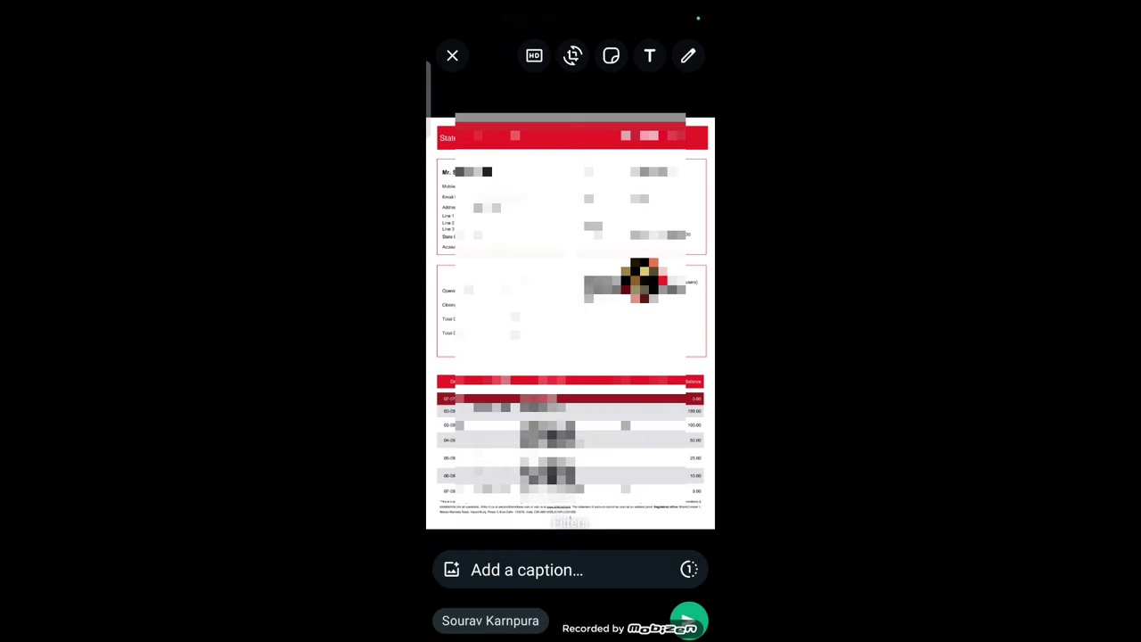
- Send the page-1 statement image to the WhatsApp chat in HD quality
left_click(534, 55)
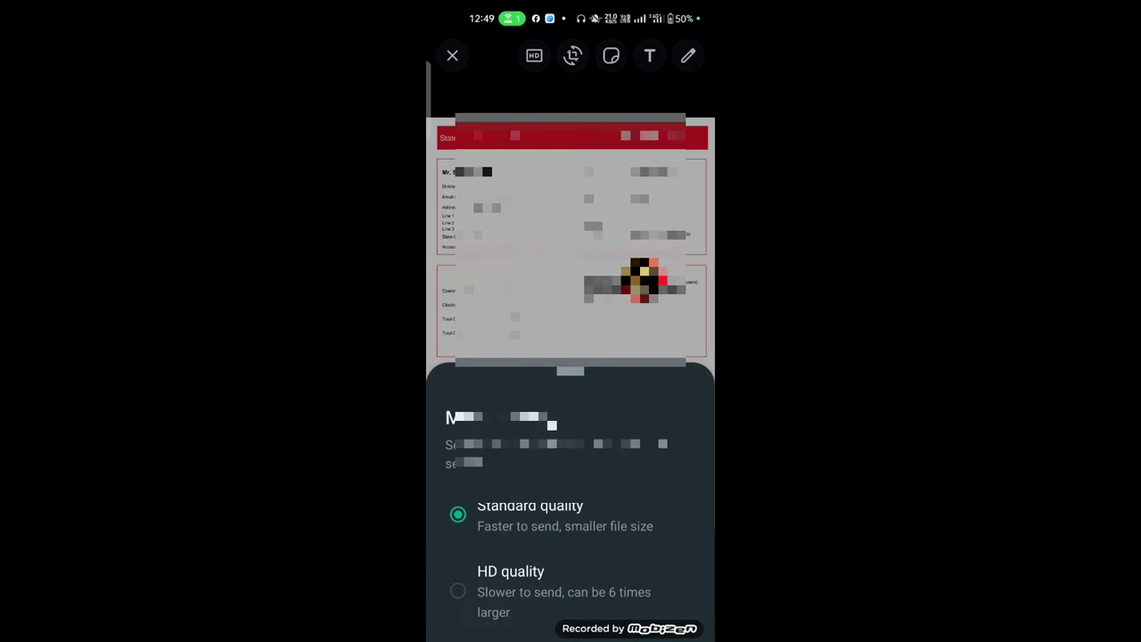
left_click(509, 581)
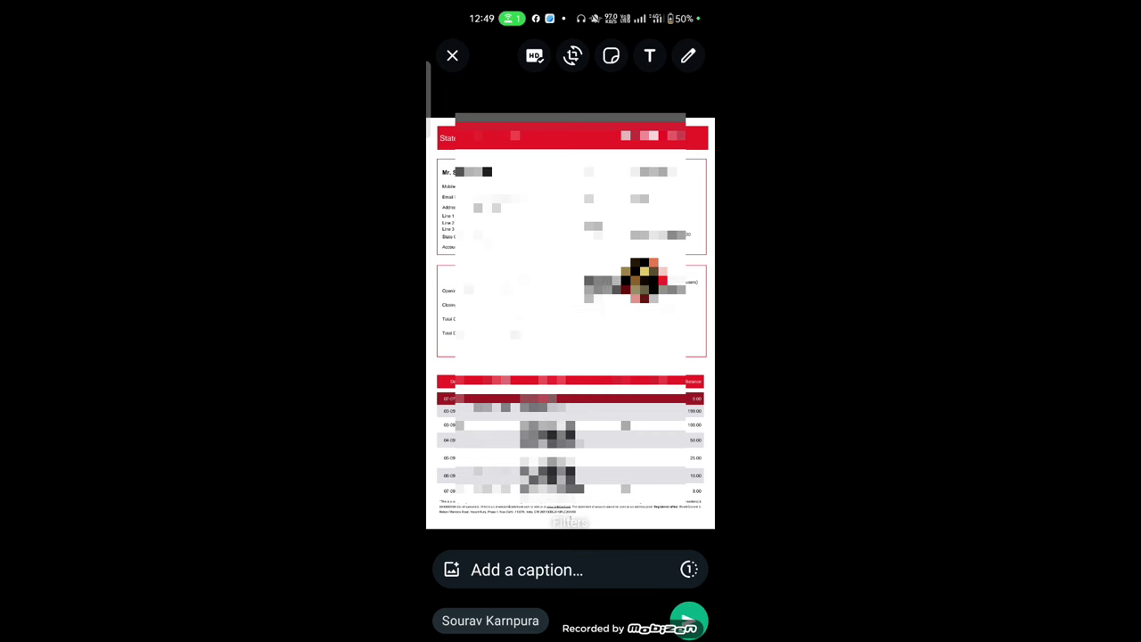
left_click(688, 621)
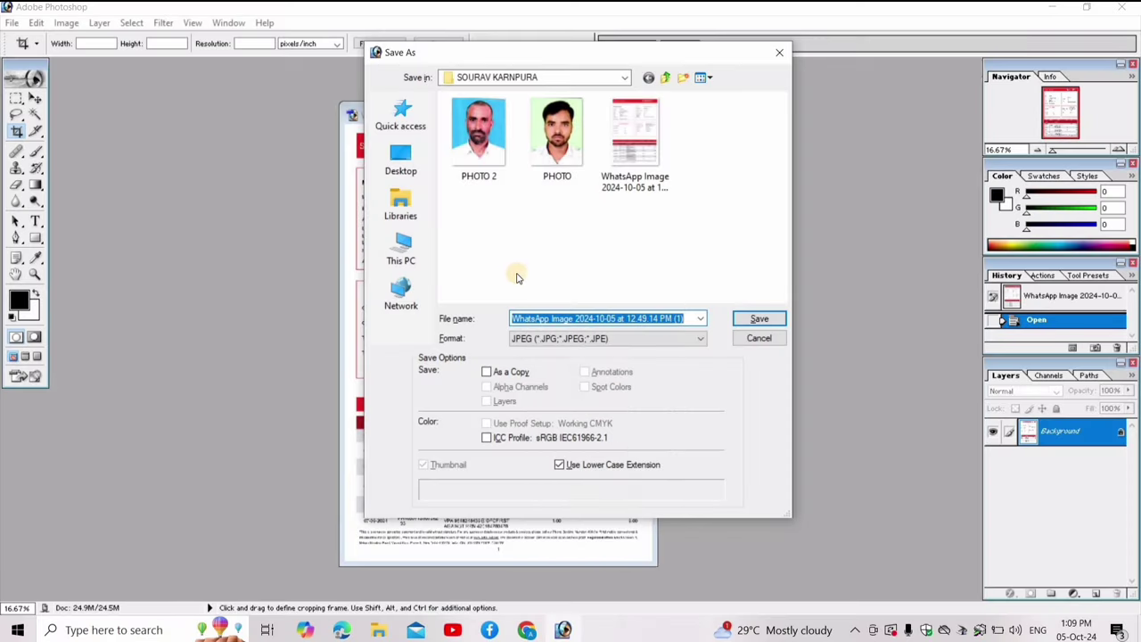
- Save the image as JPEG 'BANK PASSBOOK' with quality dragged to the minimum (Low)
type("BANK PASSBOOK")
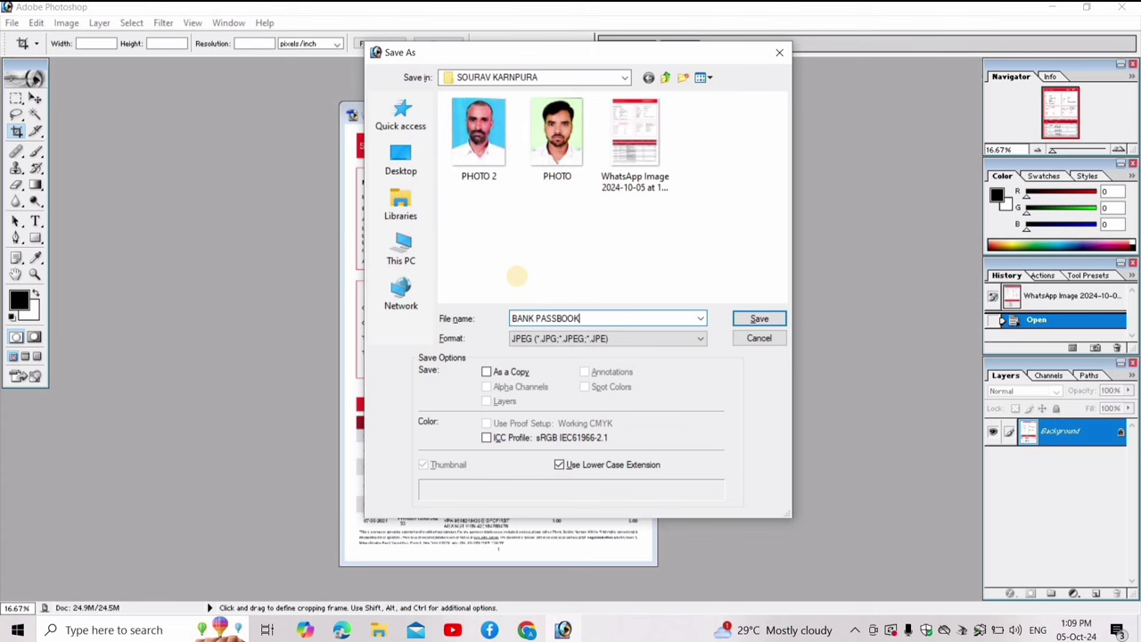
key("Return")
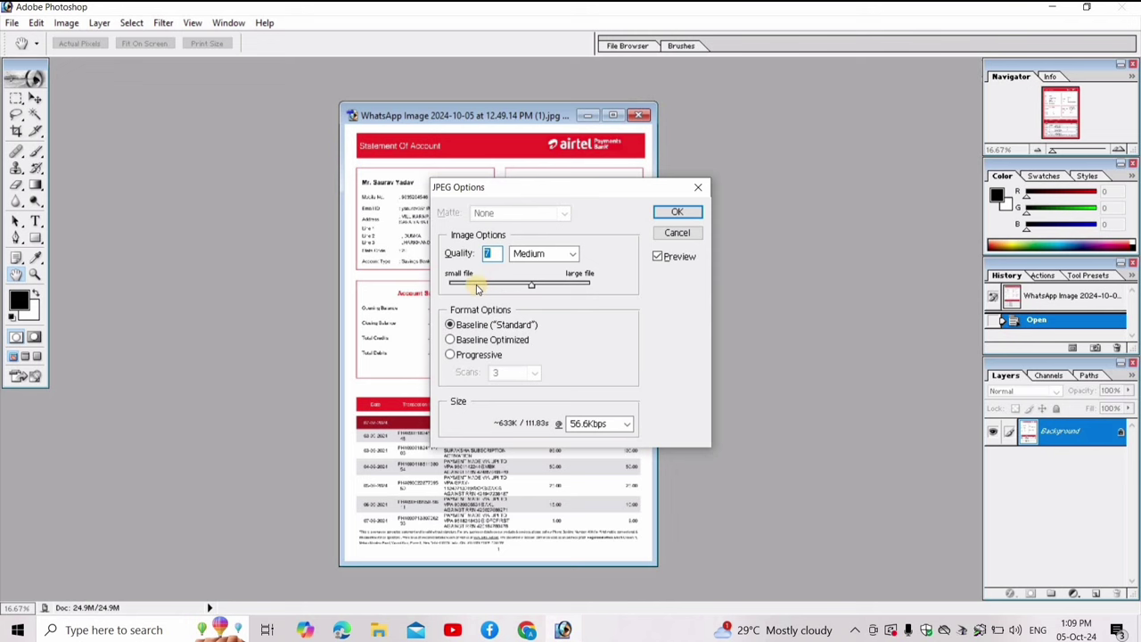
left_click(476, 285)
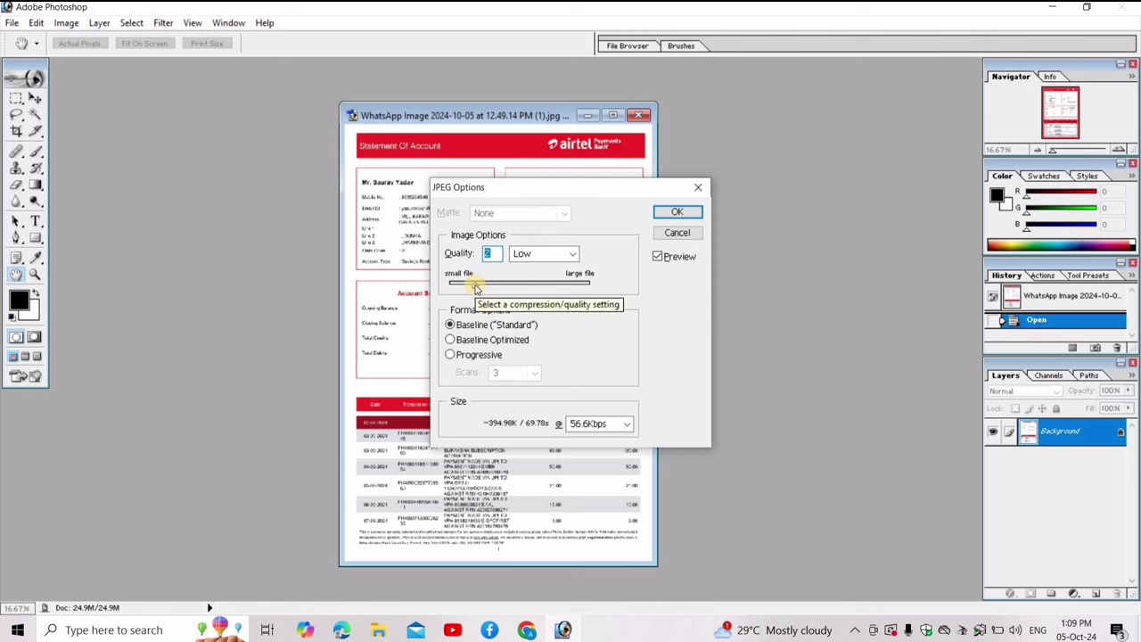
left_click(465, 287)
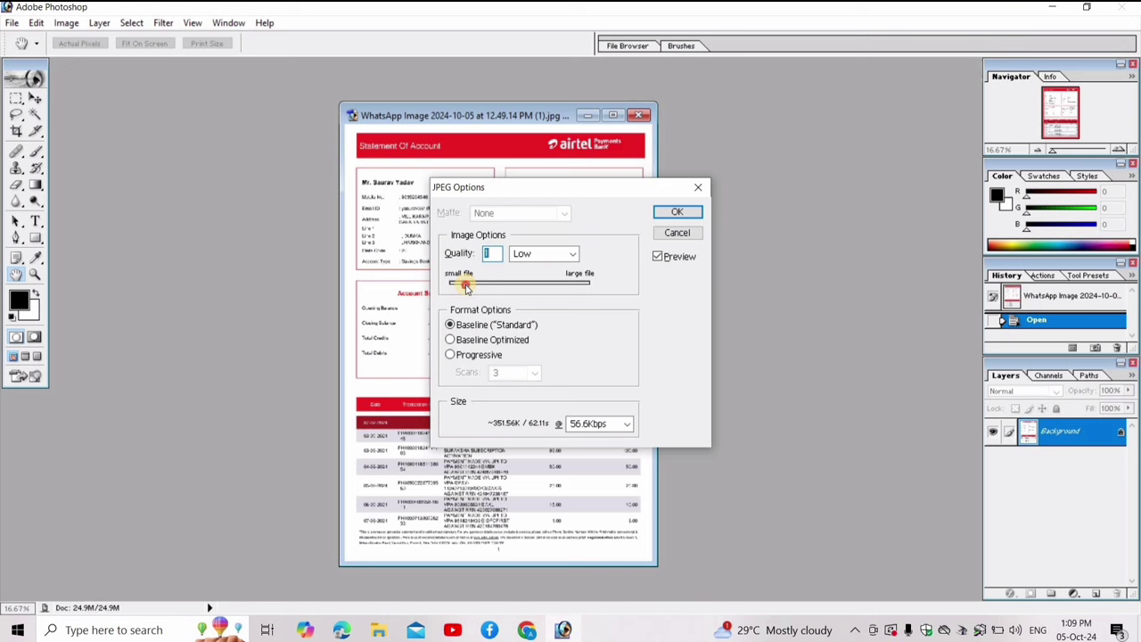
left_click_drag(465, 288, 449, 284)
left_click(678, 212)
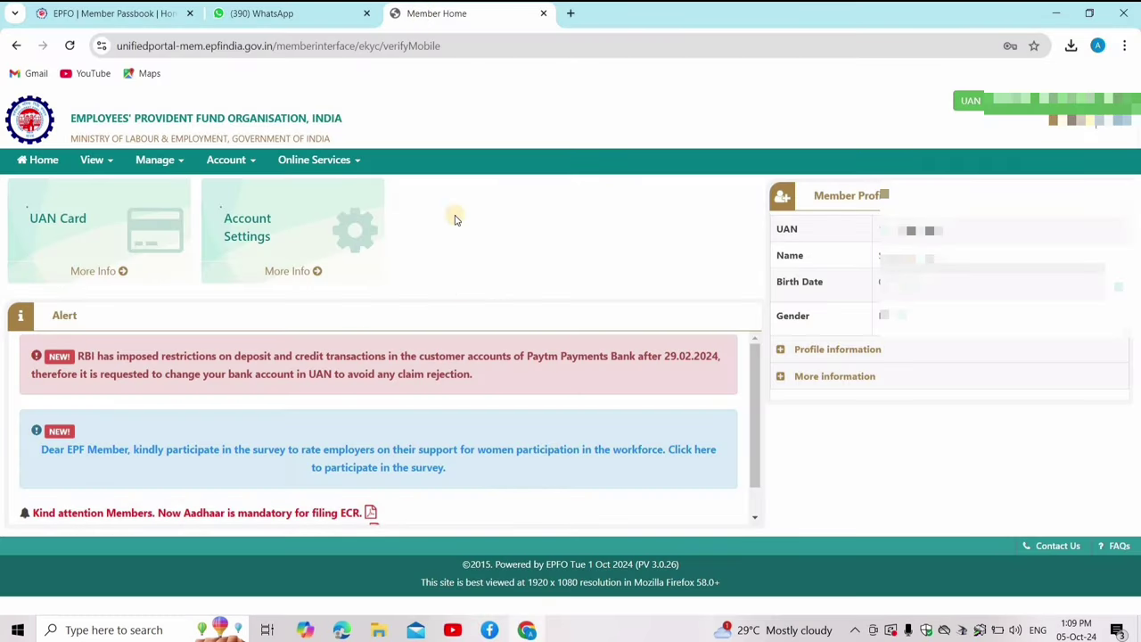
- From Home, dismiss e-Nomination with Later and open Online Services > CLAIM (FORM-31,19,10C&10D)
left_click(34, 165)
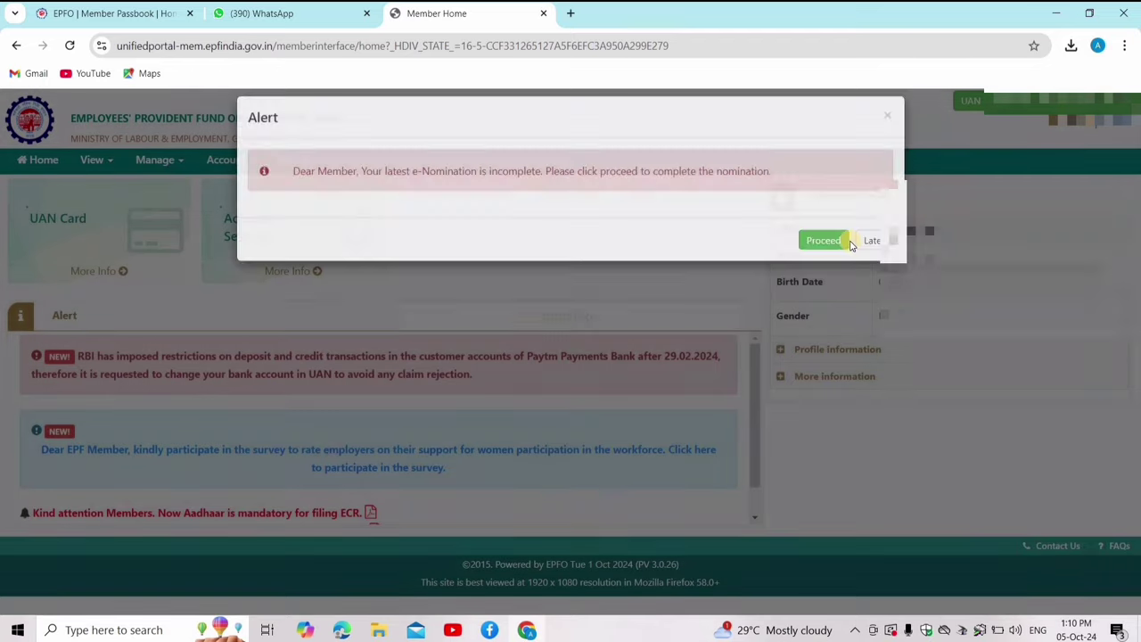
left_click(873, 254)
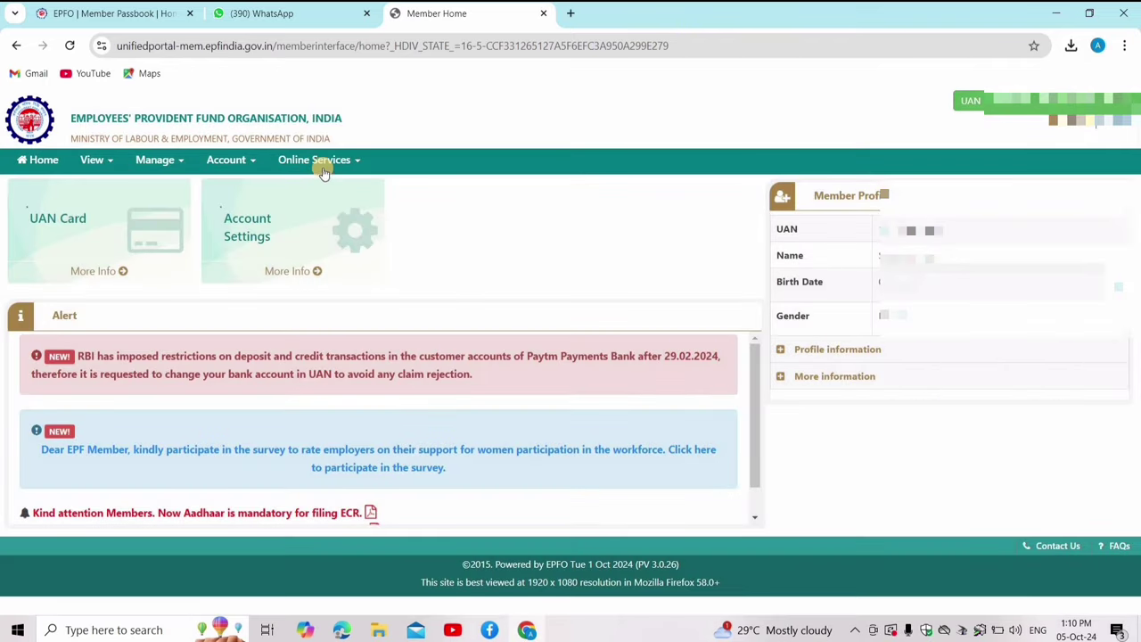
left_click(324, 170)
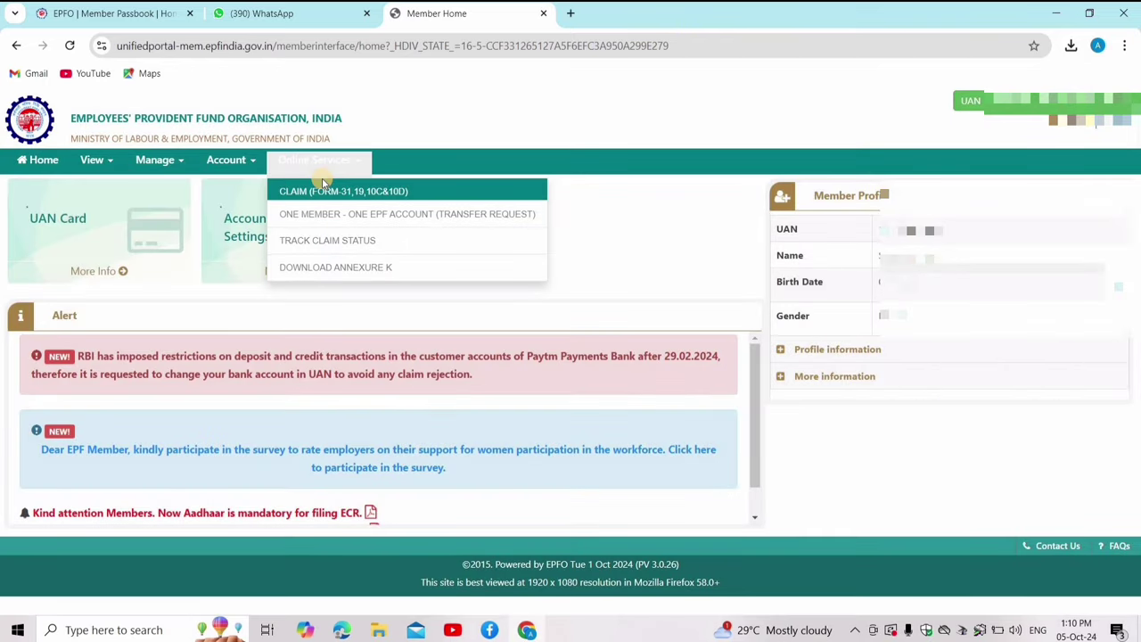
left_click(324, 182)
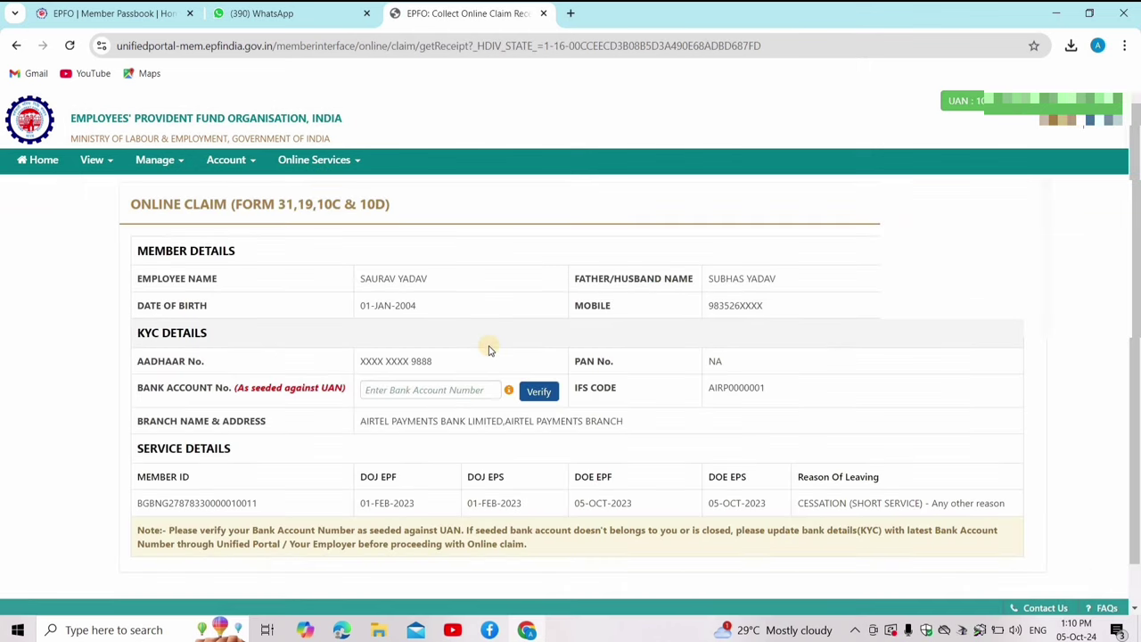
- Enter the member's bank account number and verify it
left_click(465, 392)
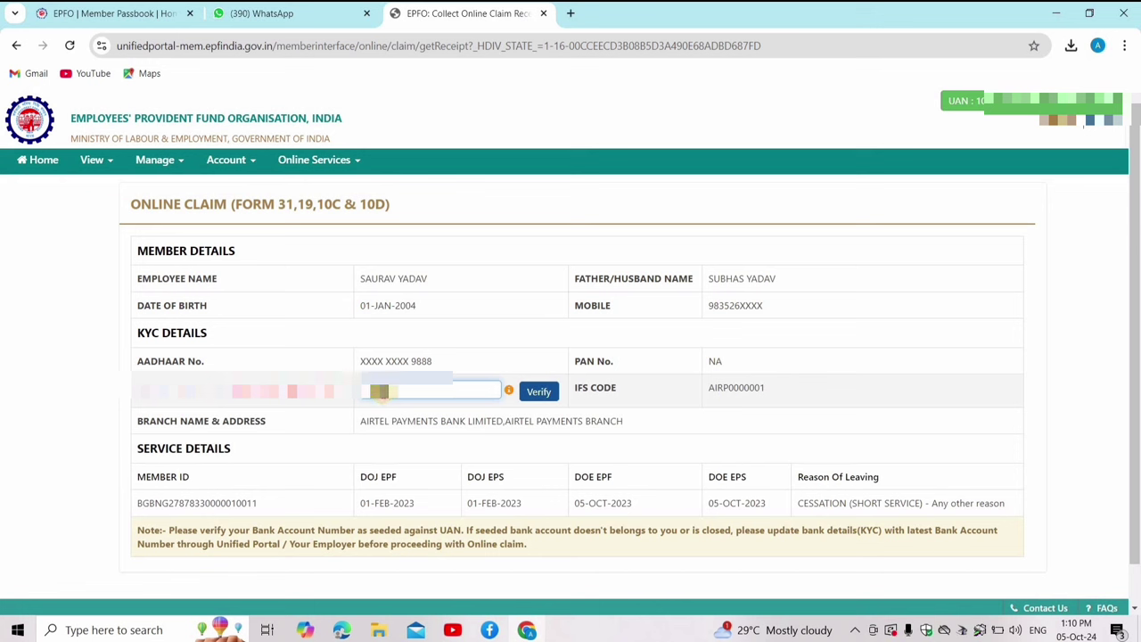
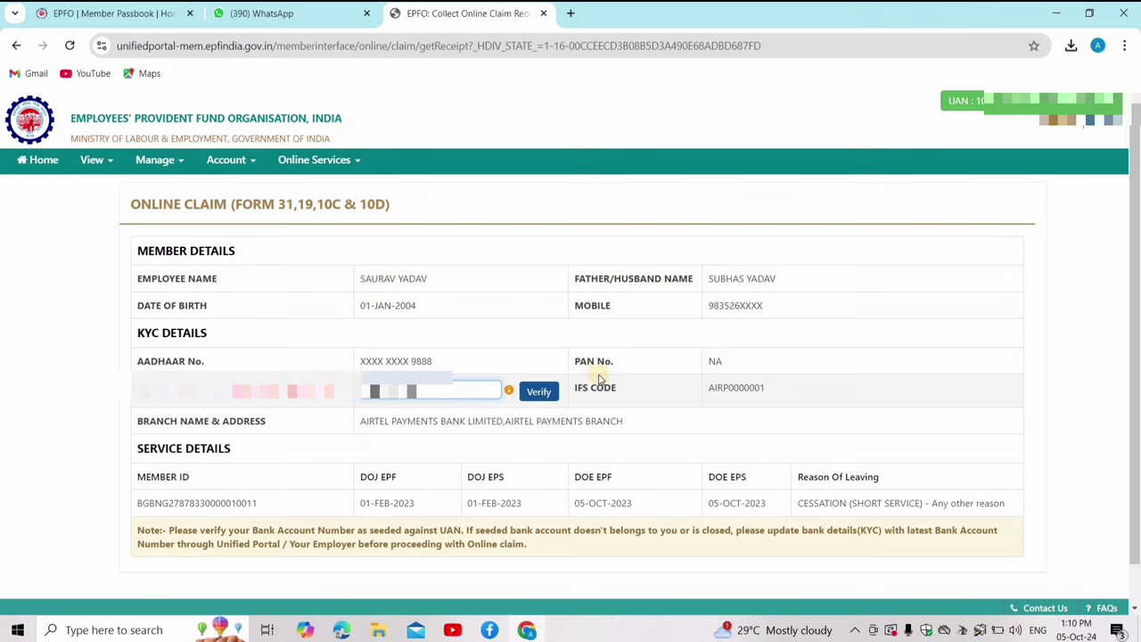
left_click(539, 389)
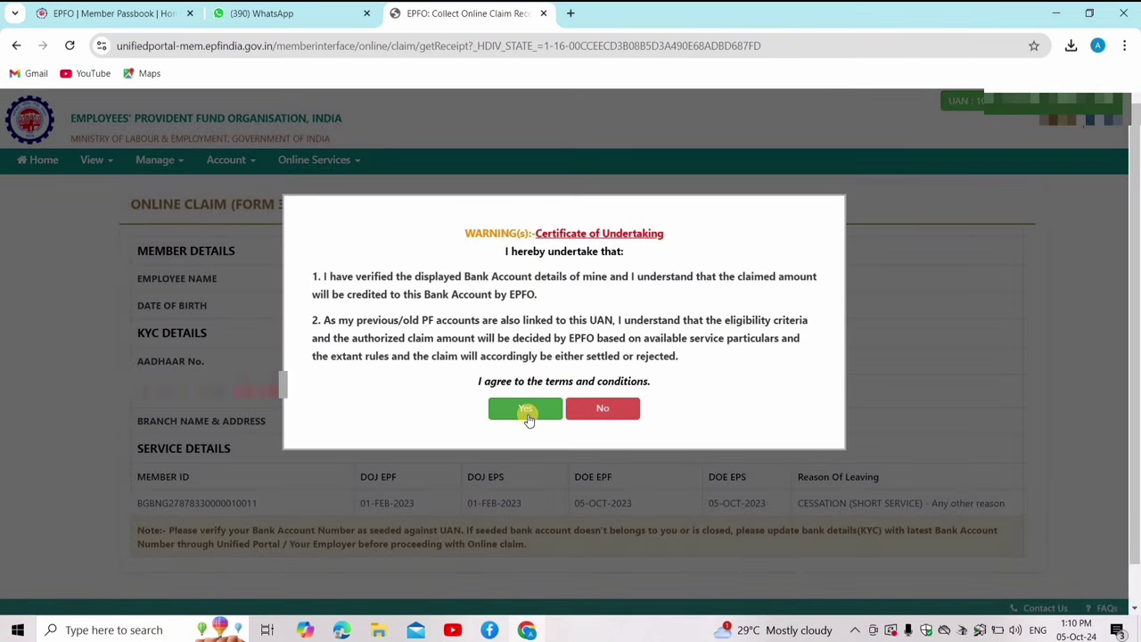
- Agree Yes to the Certificate of Undertaking and proceed for online claim
left_click(527, 412)
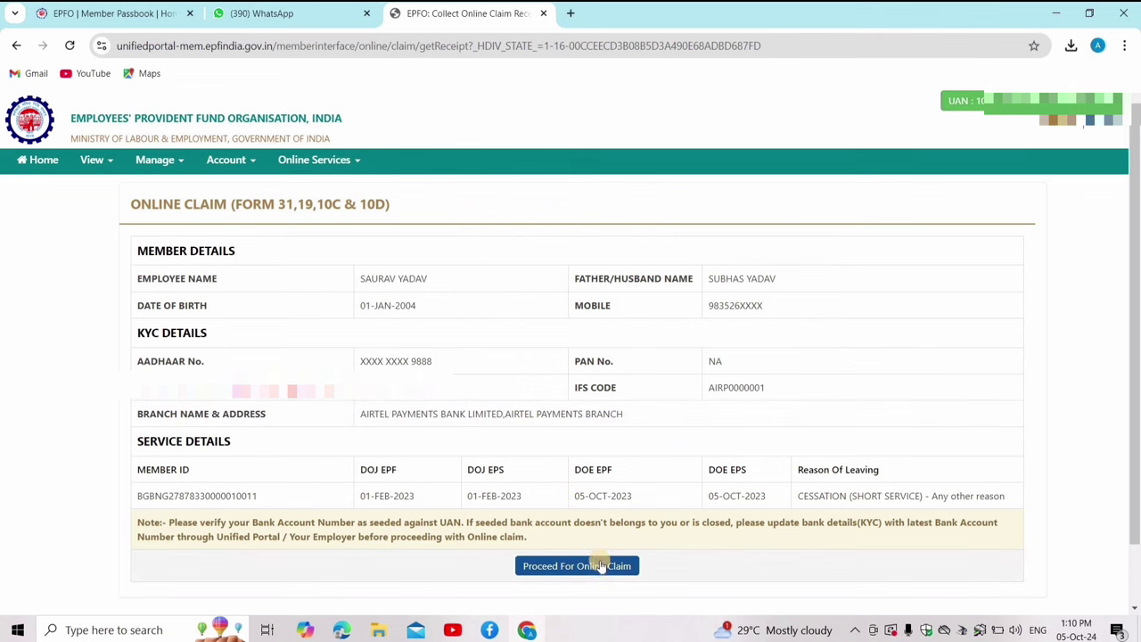
left_click(599, 564)
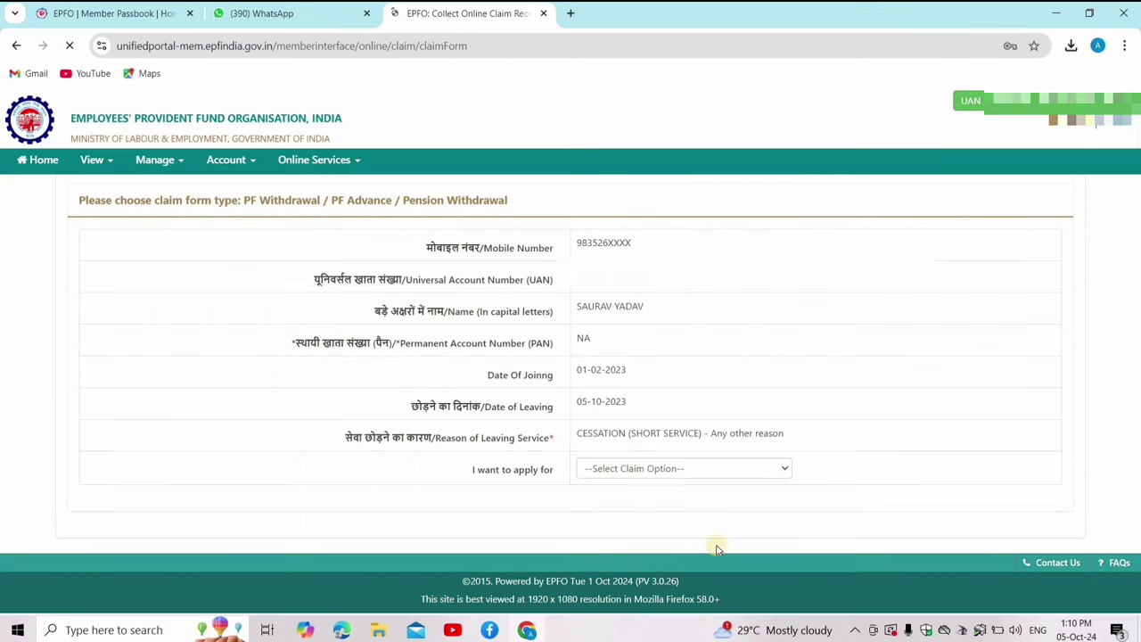
- Choose PF ADVANCE (FORM-31) as the claim type and the Banana Club service
left_click(675, 468)
left_click(664, 464)
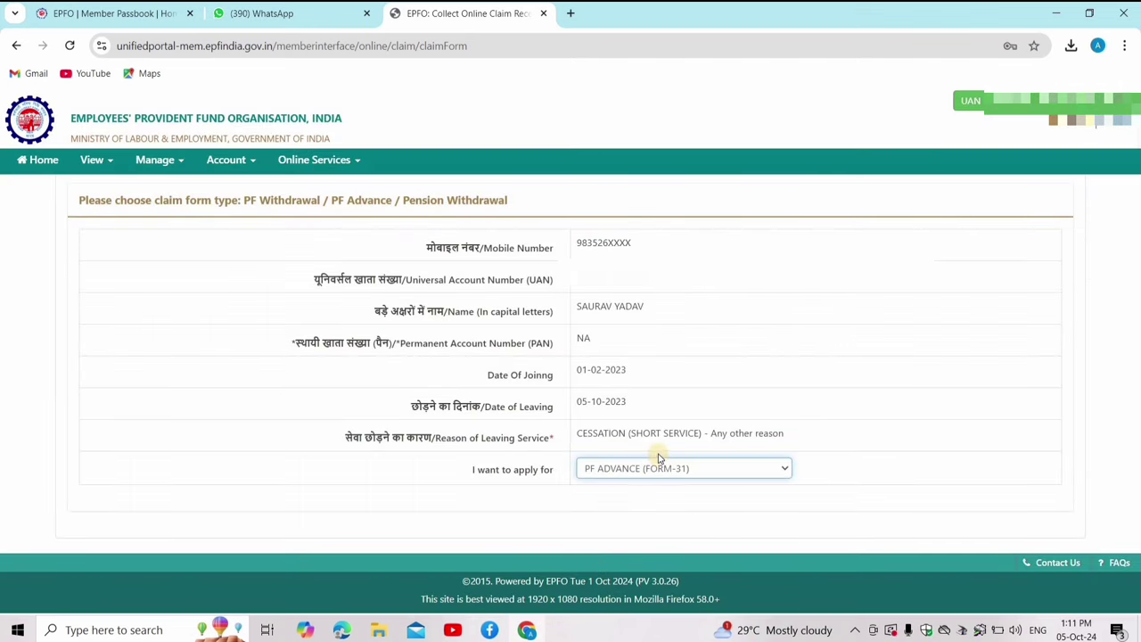
left_click(664, 502)
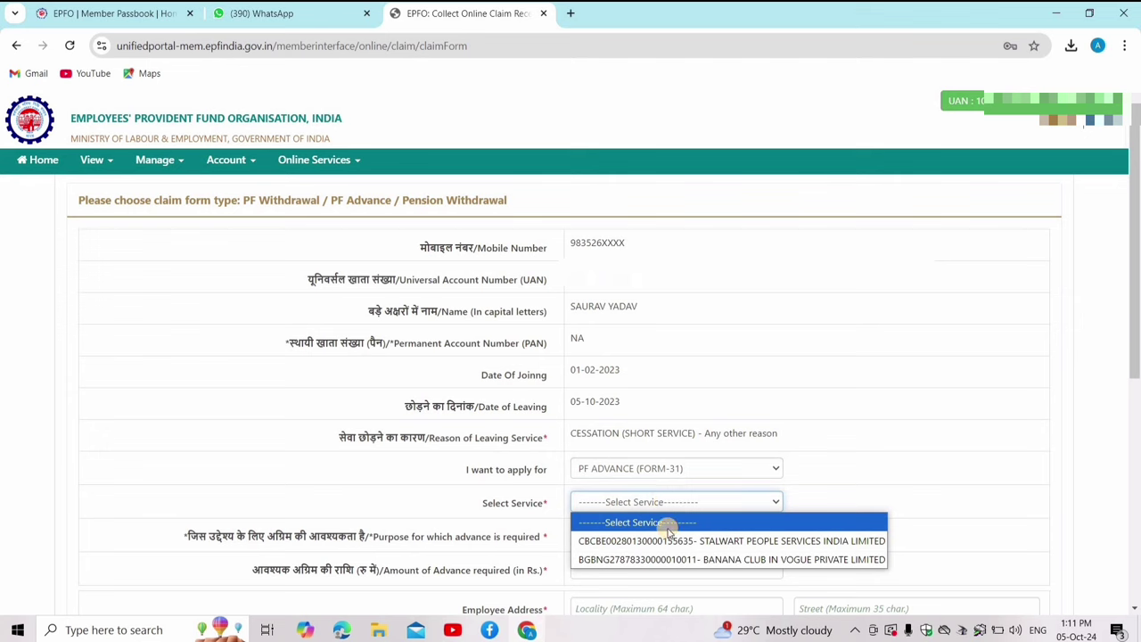
left_click(657, 558)
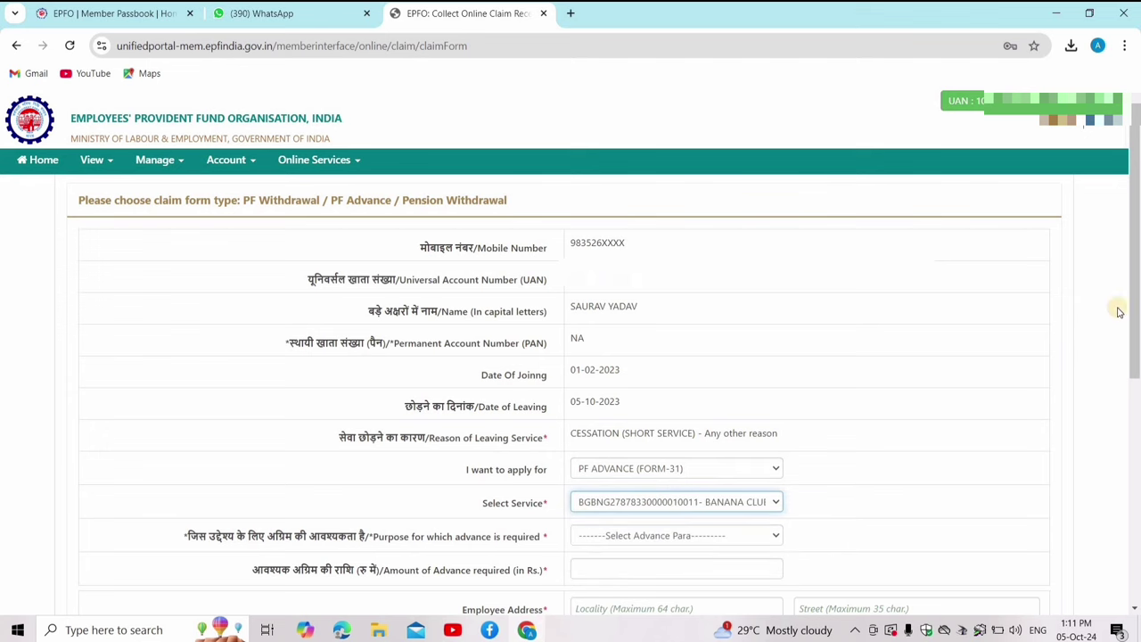
- Set the advance purpose to Illness and, after checking the passbook balance, enter 13850
left_click_drag(1134, 365, 1133, 441)
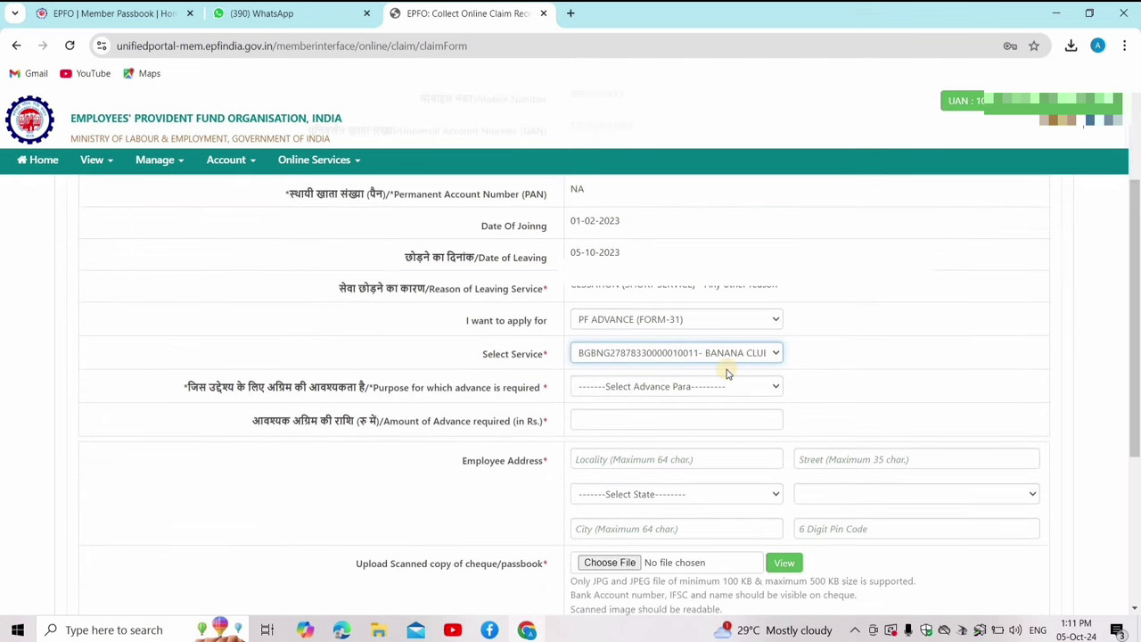
left_click(701, 389)
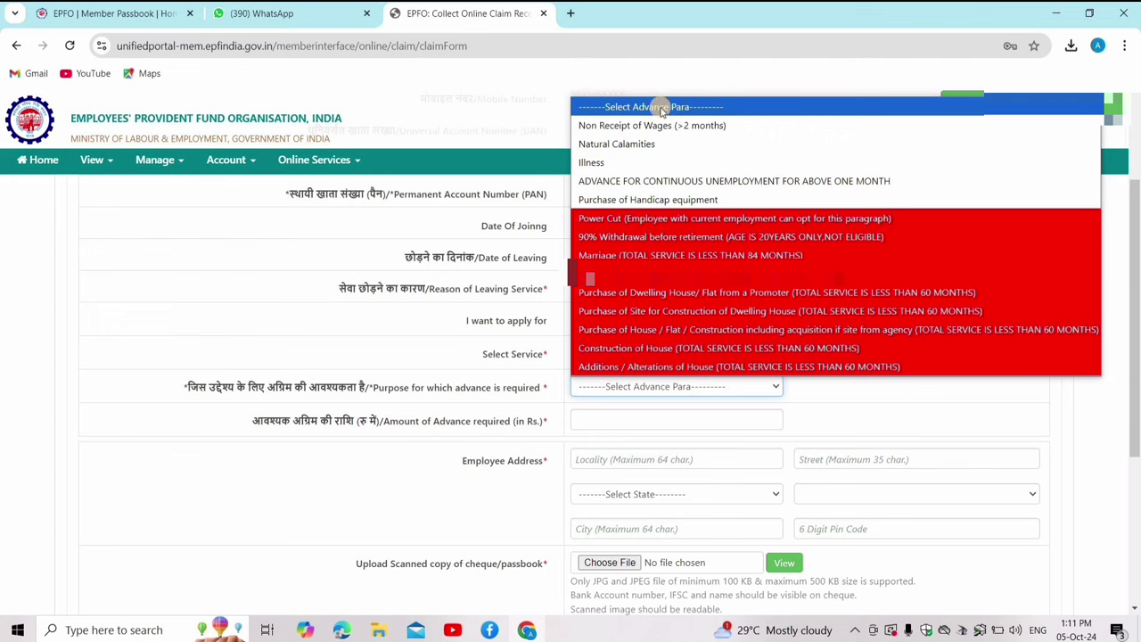
left_click(592, 163)
left_click(613, 417)
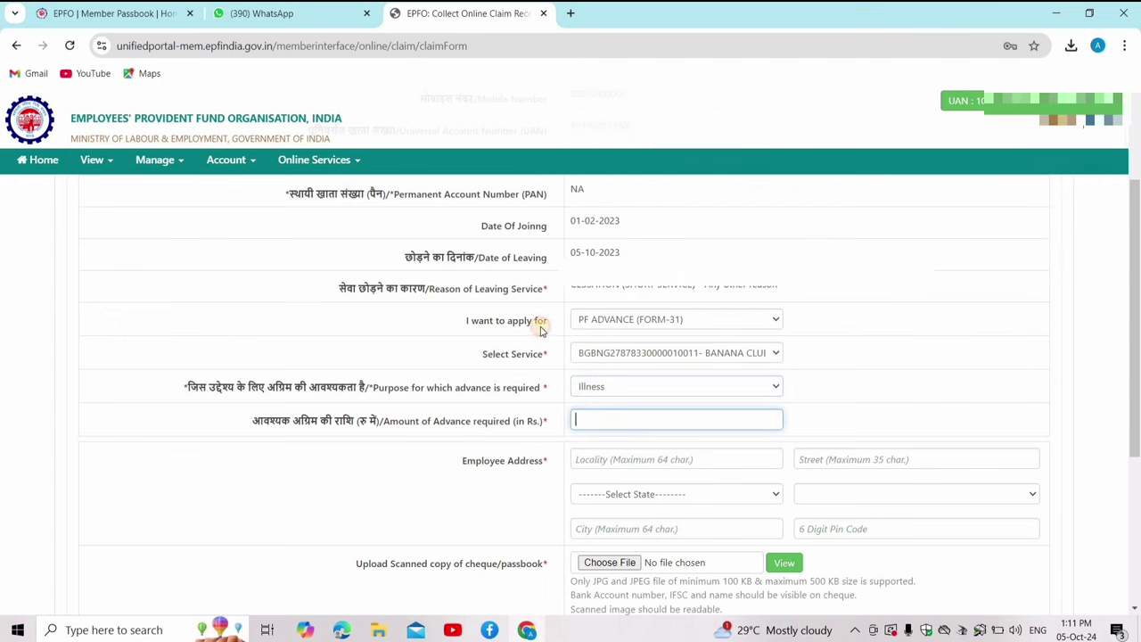
left_click(136, 22)
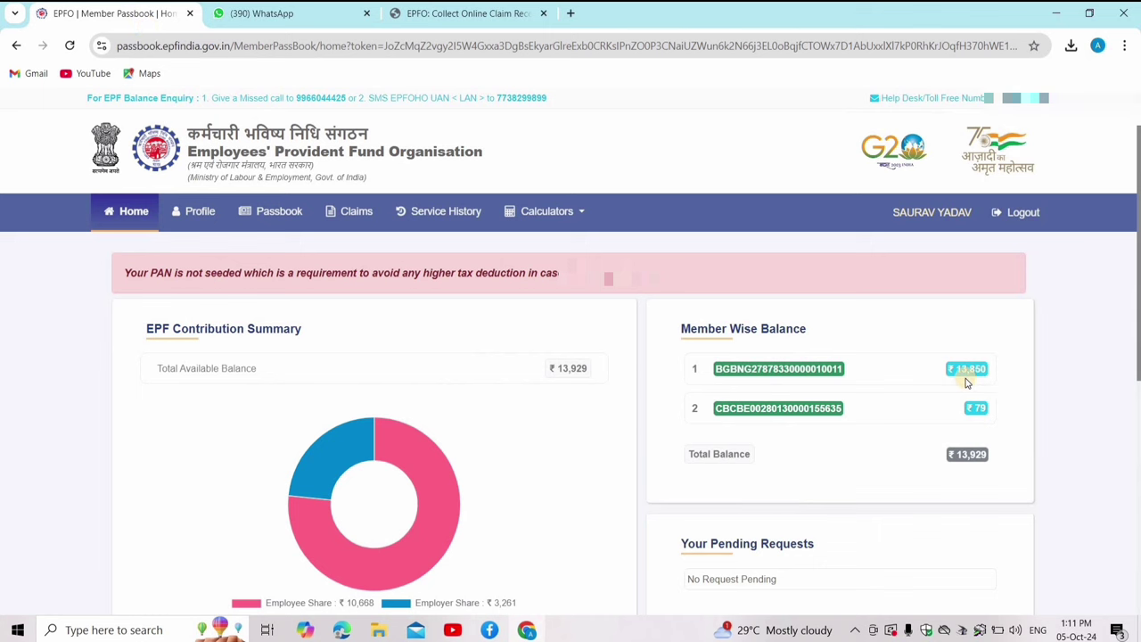
left_click(447, 14)
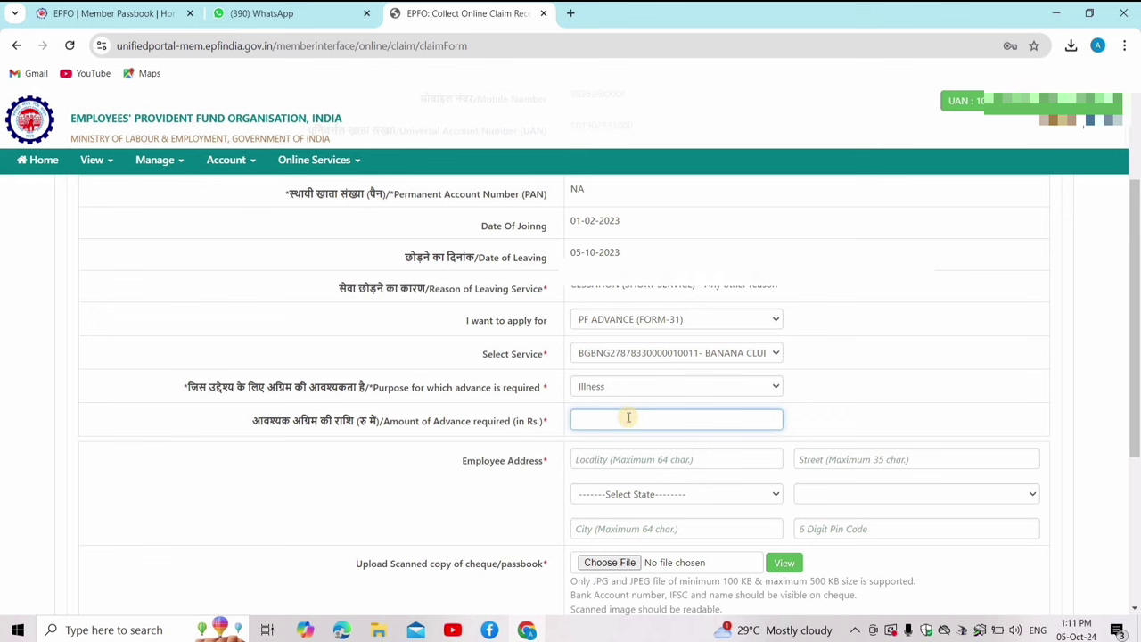
type("13850")
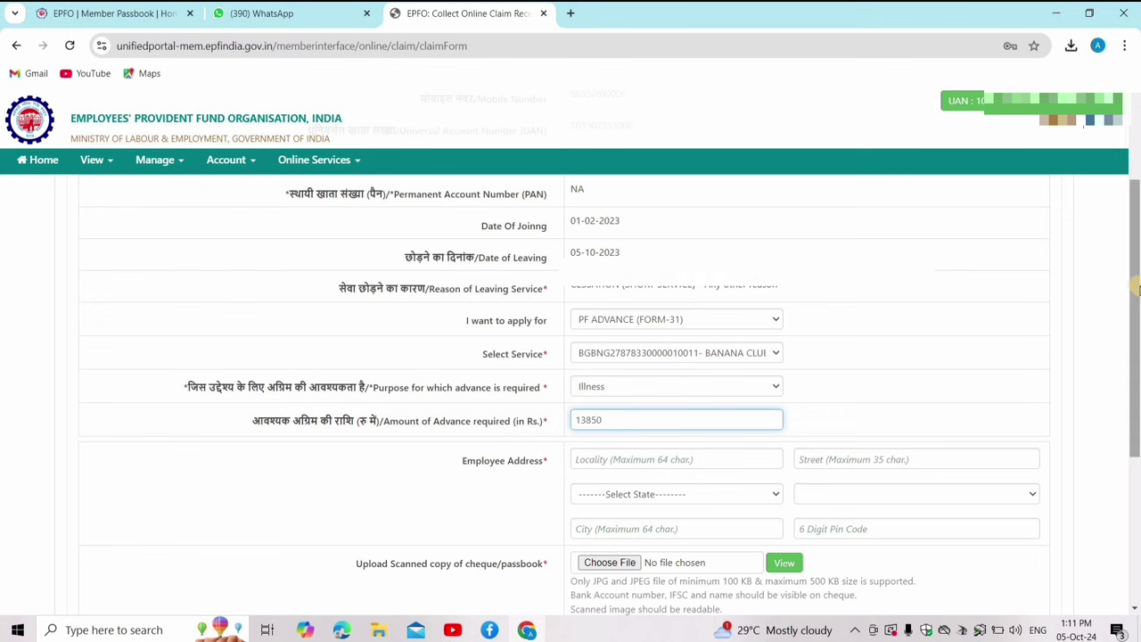
- Enter the employee's locality, street, state, district, city and 6-digit PIN code in the address fields
scroll(644, 294, "down", 2)
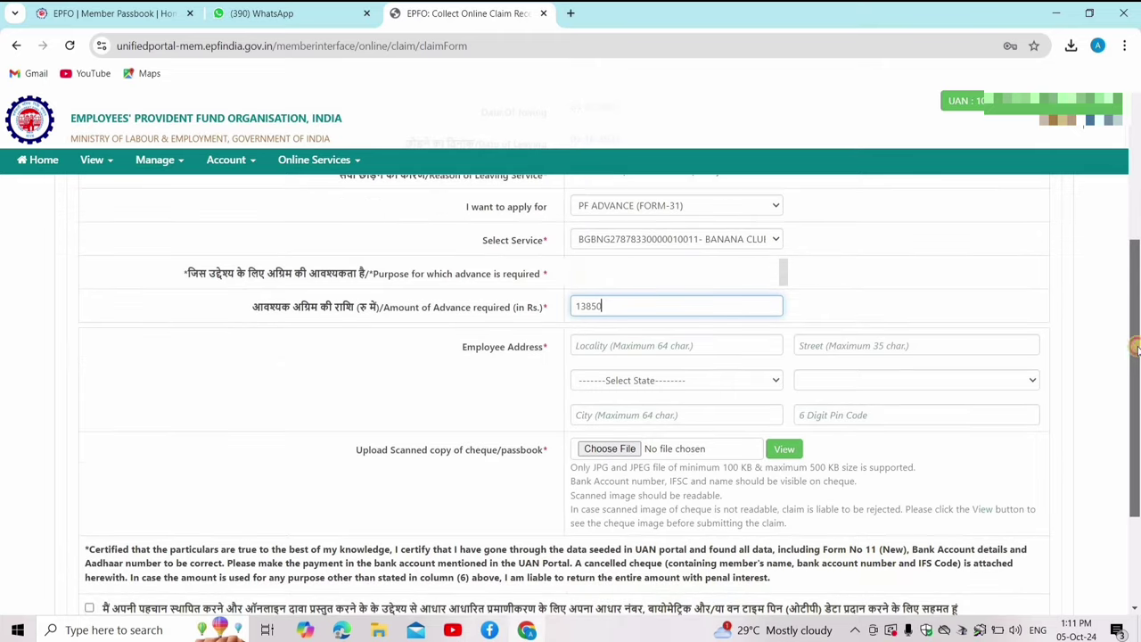
left_click(633, 343)
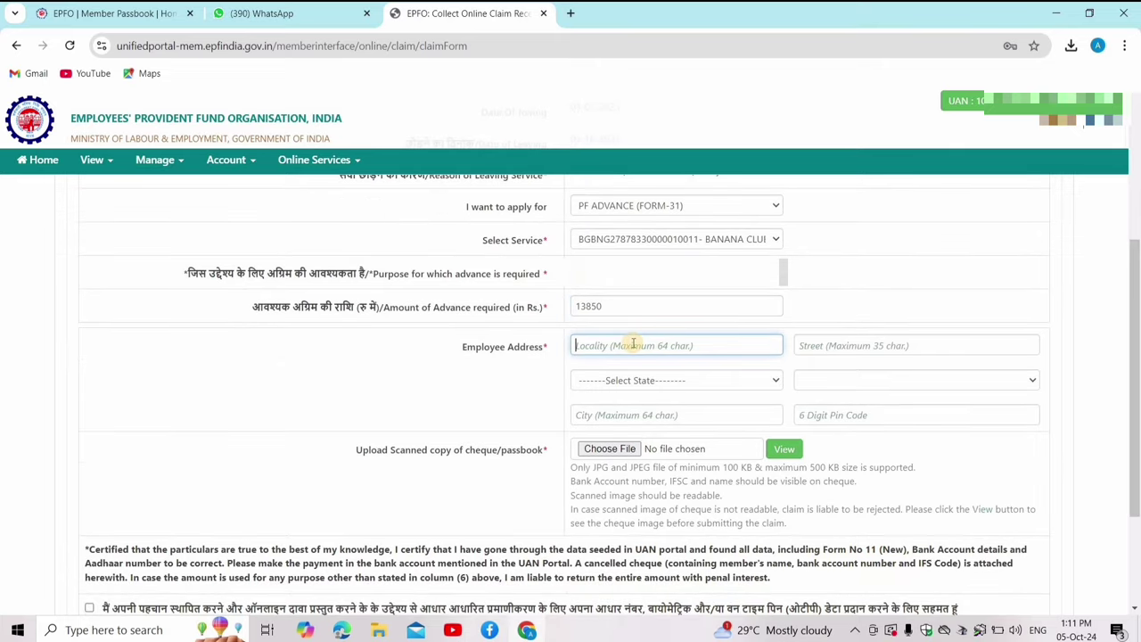
type("V")
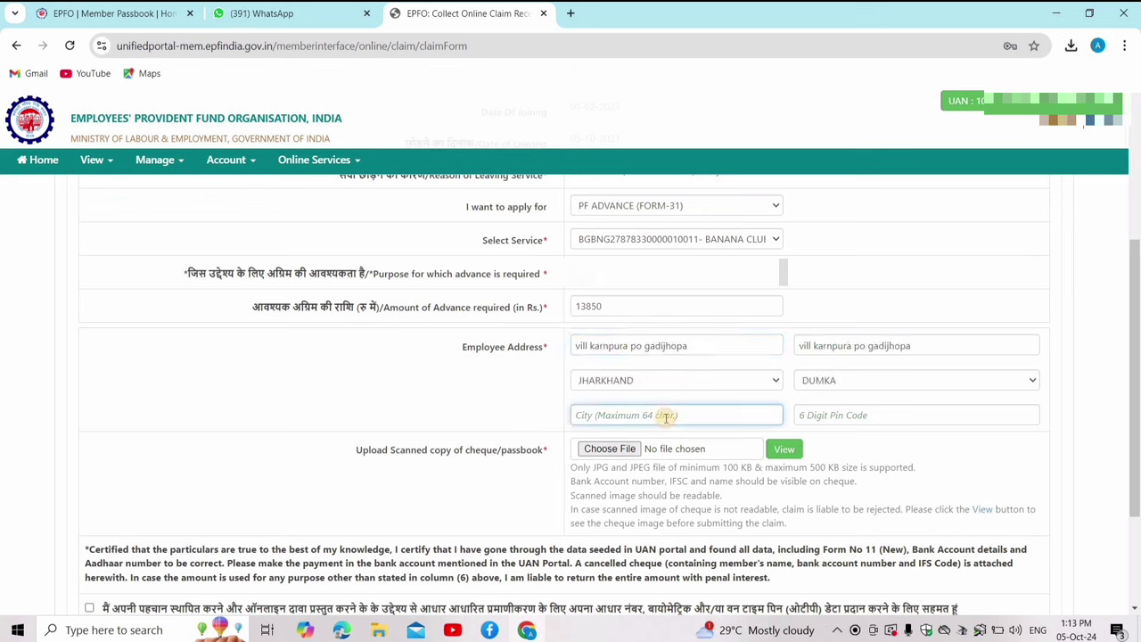
type("DUMKA")
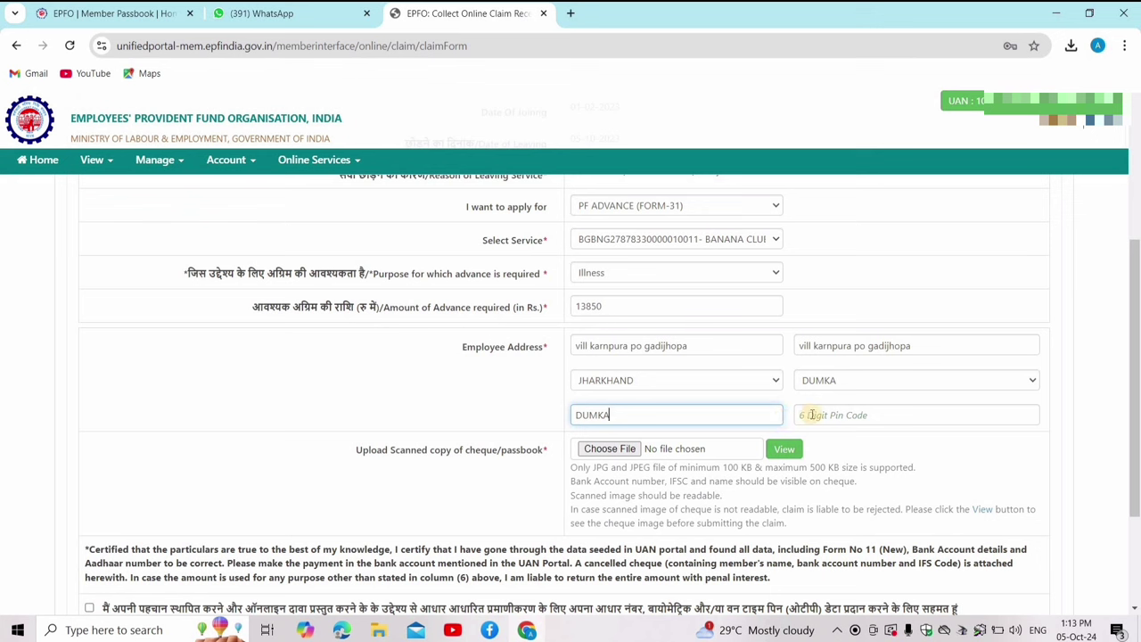
left_click(810, 414)
type("8")
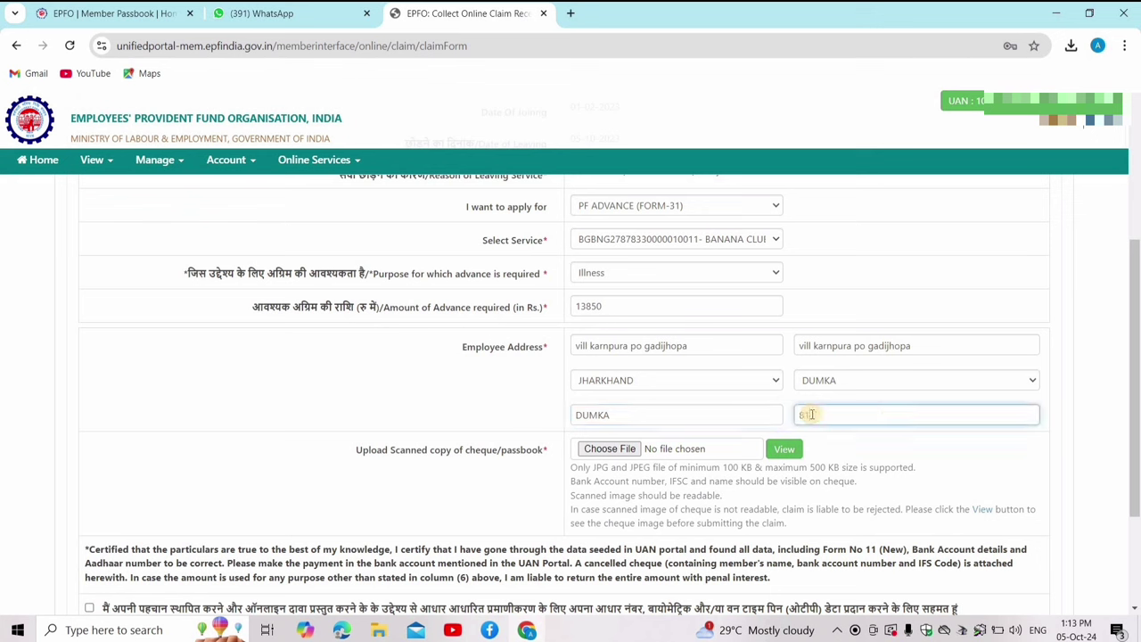
type("14151")
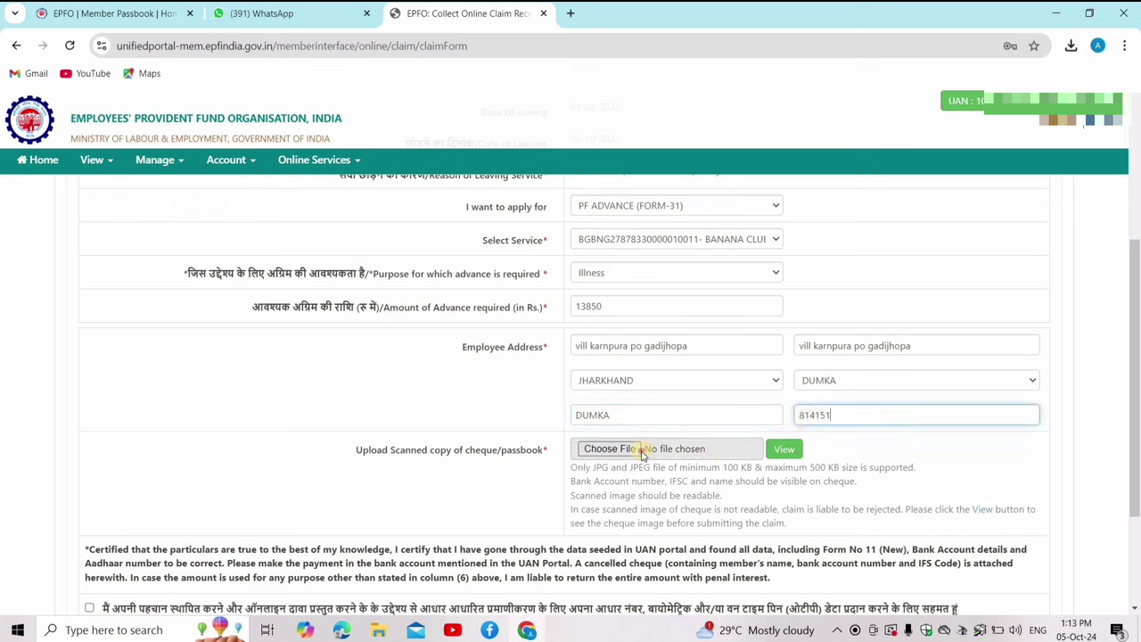
left_click(641, 451)
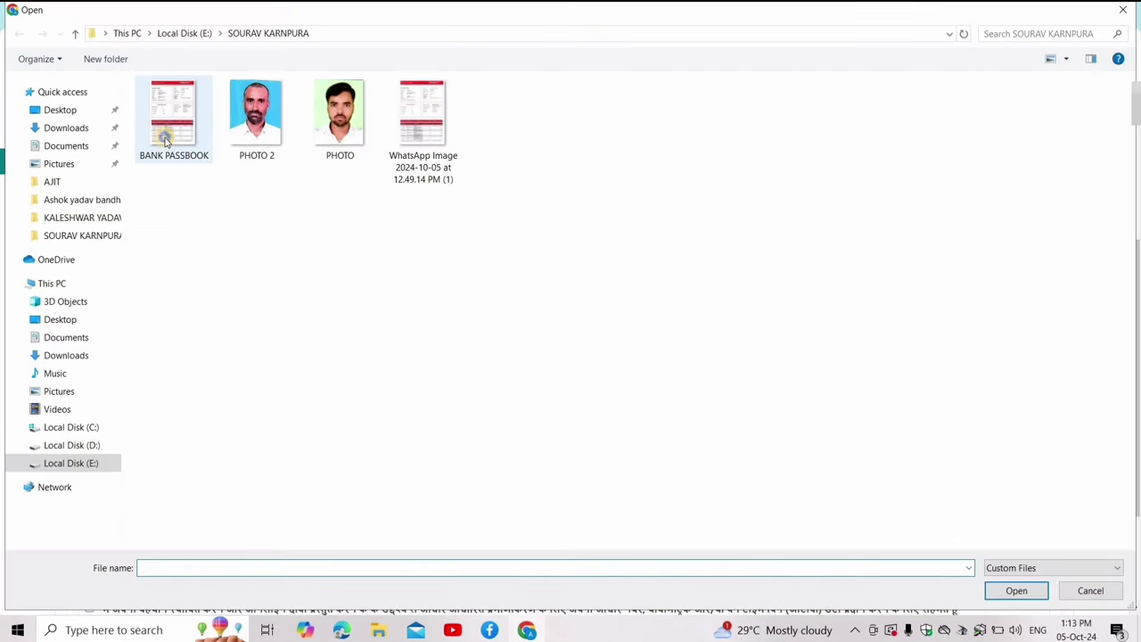
- Attach BANK PASSBOOK.jpg from the Open dialog as the scanned passbook copy
left_click(165, 138)
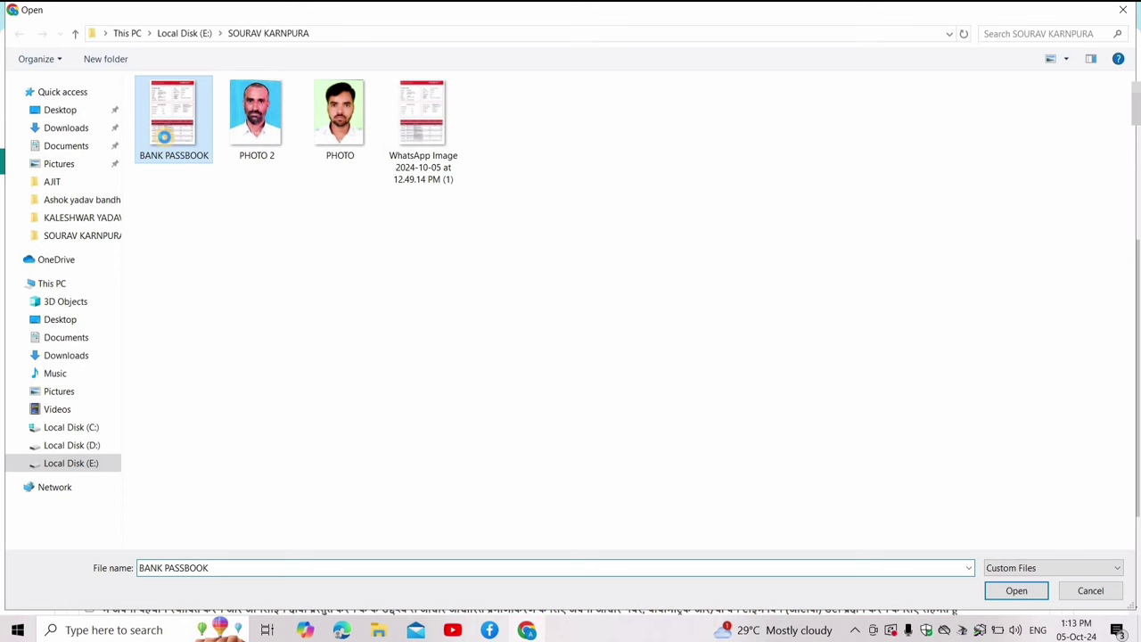
right_click(165, 139)
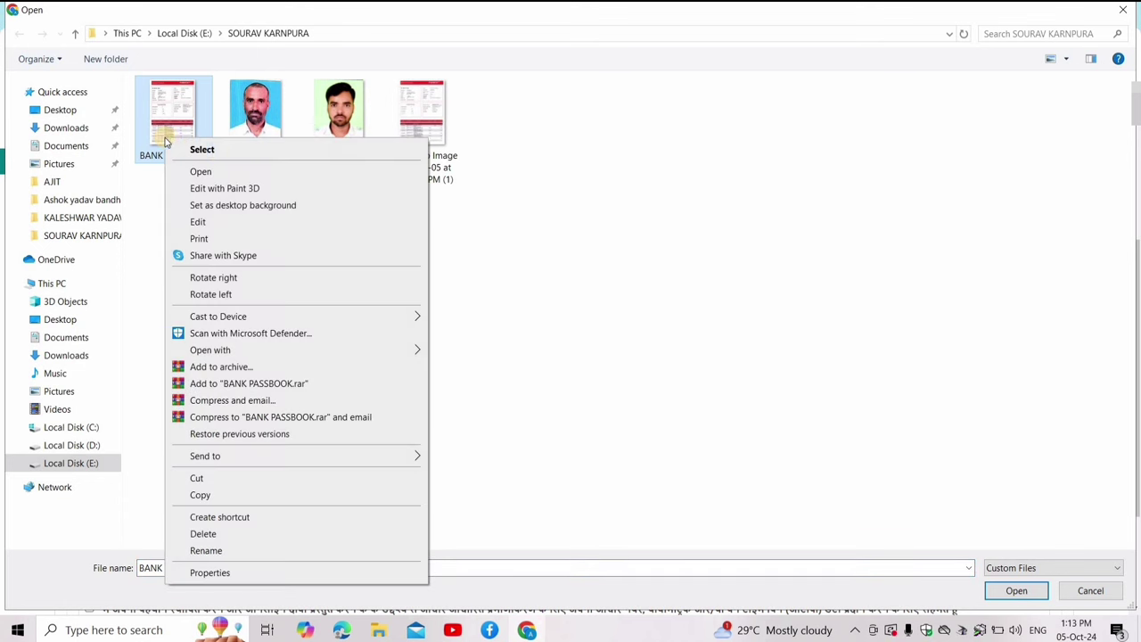
left_click(210, 173)
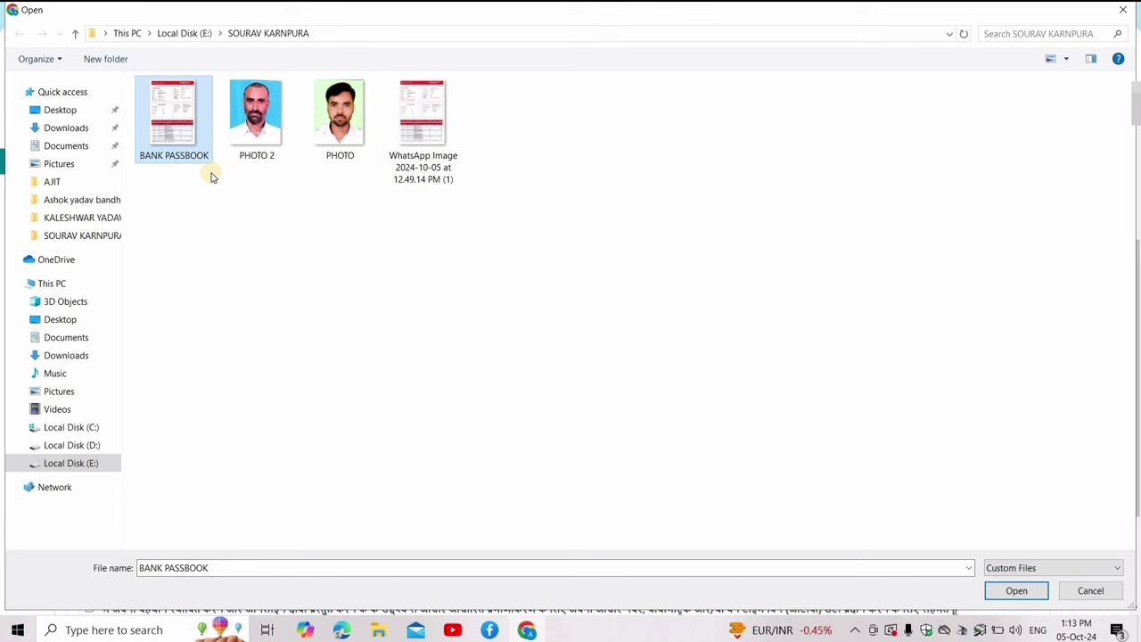
double_click(211, 169)
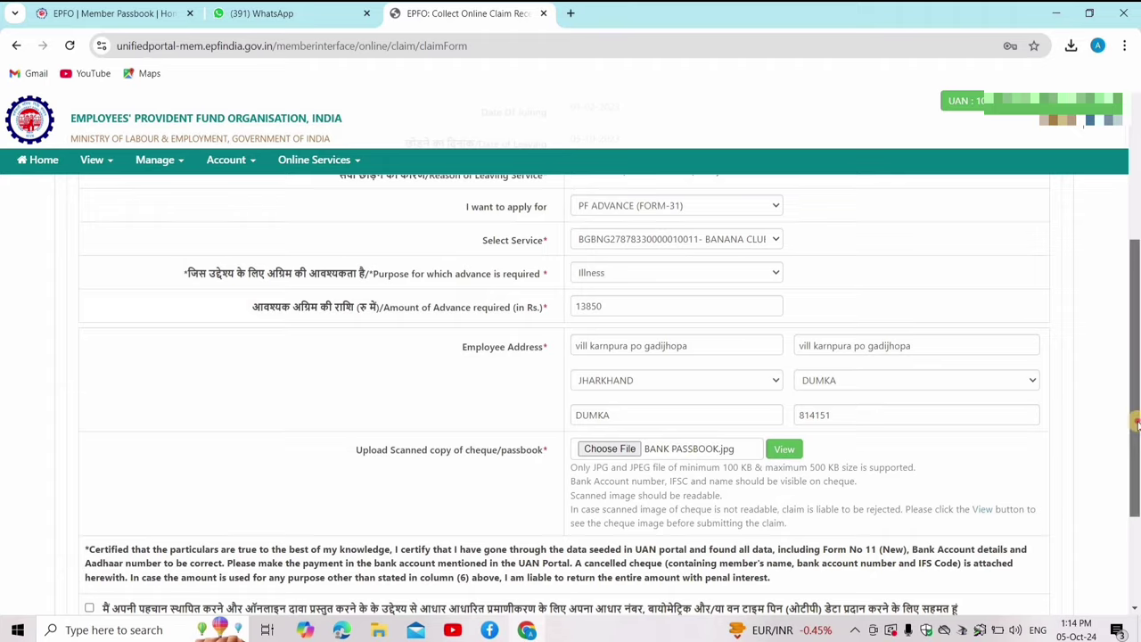
- Tick the Aadhaar consent checkbox and request an Aadhaar OTP
scroll(1136, 425, "down", 3)
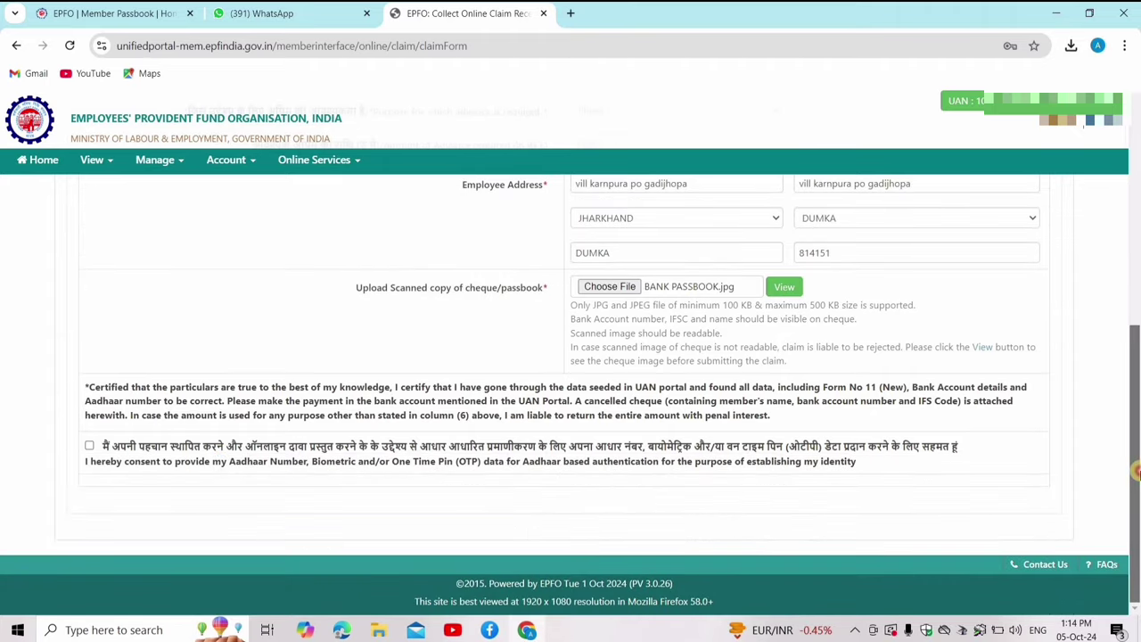
left_click(89, 444)
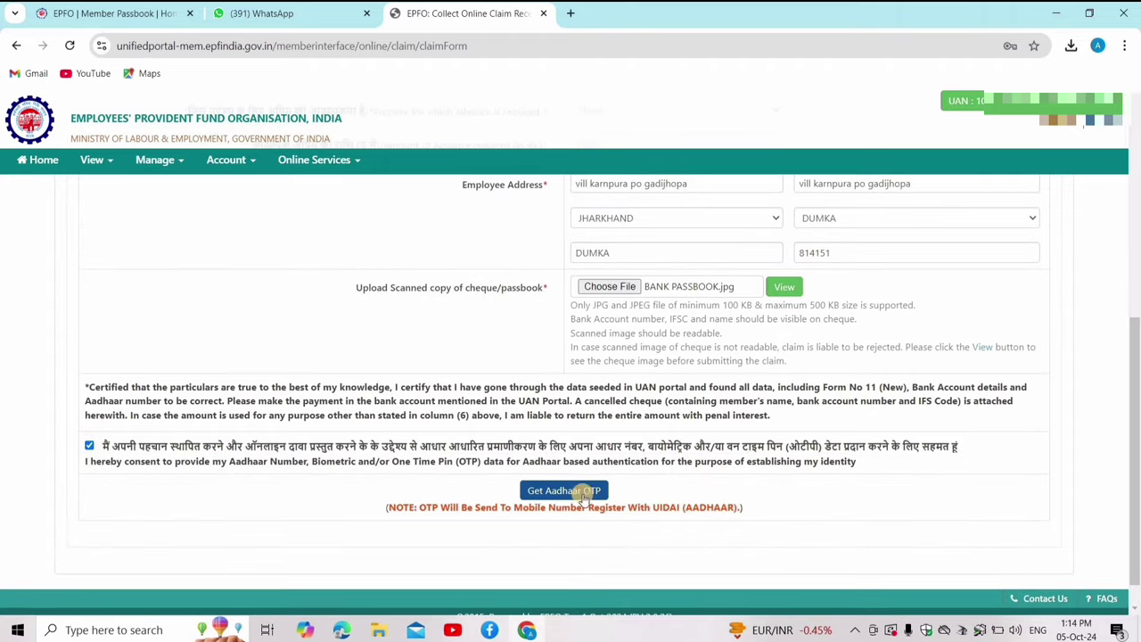
left_click(571, 490)
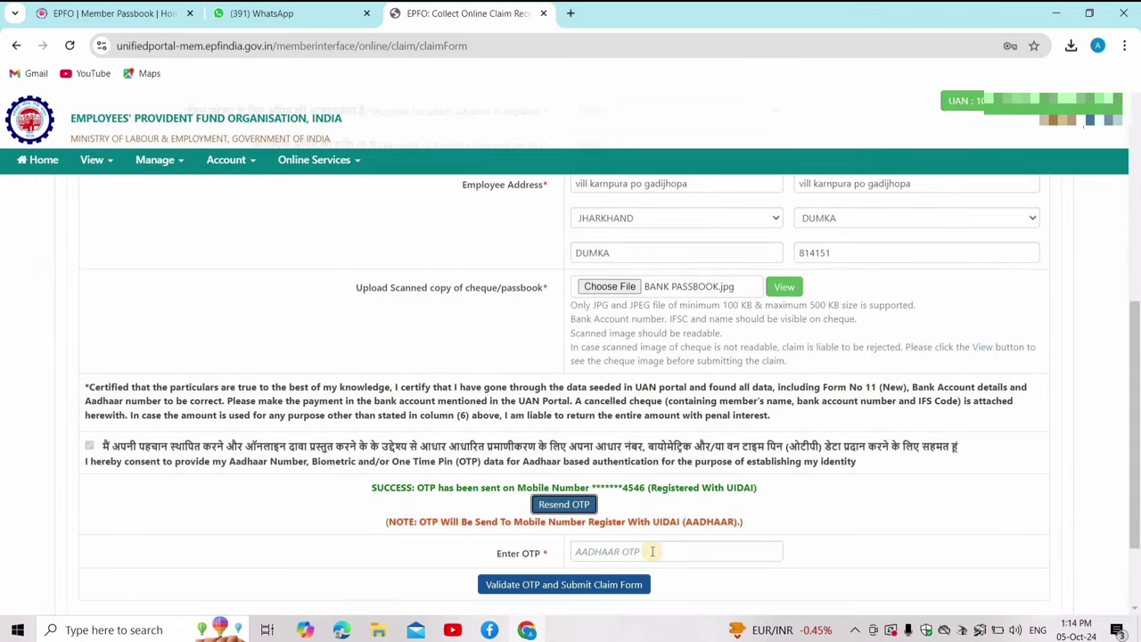
- Enter the received OTP, validate it and submit the PF Advance claim form
left_click(651, 552)
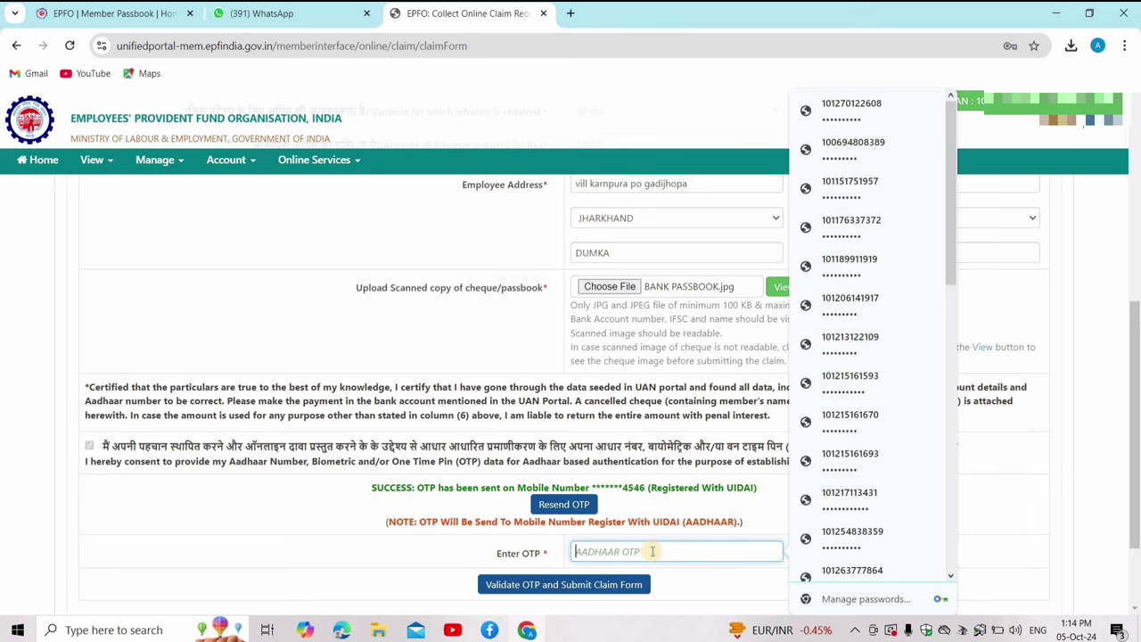
type("•••")
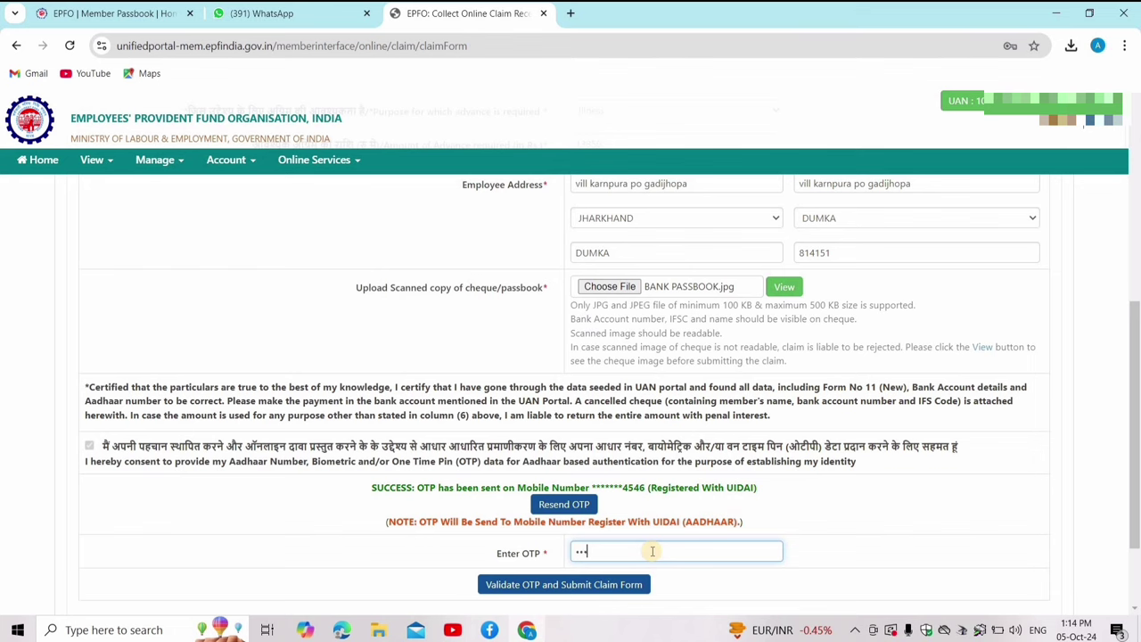
type("•••")
left_click(594, 584)
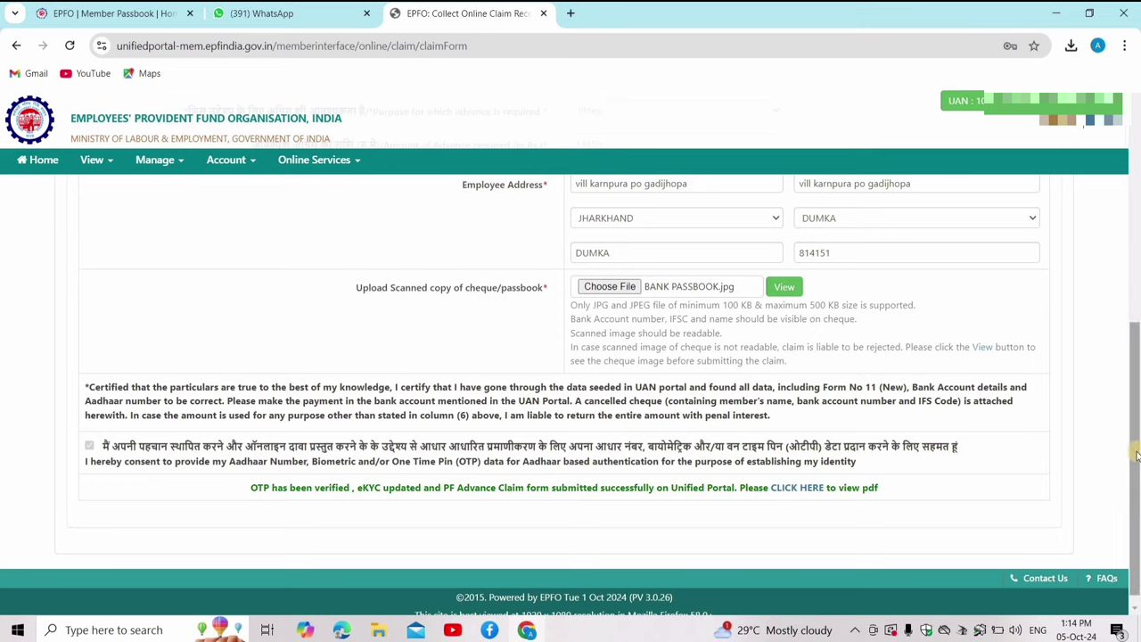
left_click_drag(1137, 455, 1099, 325)
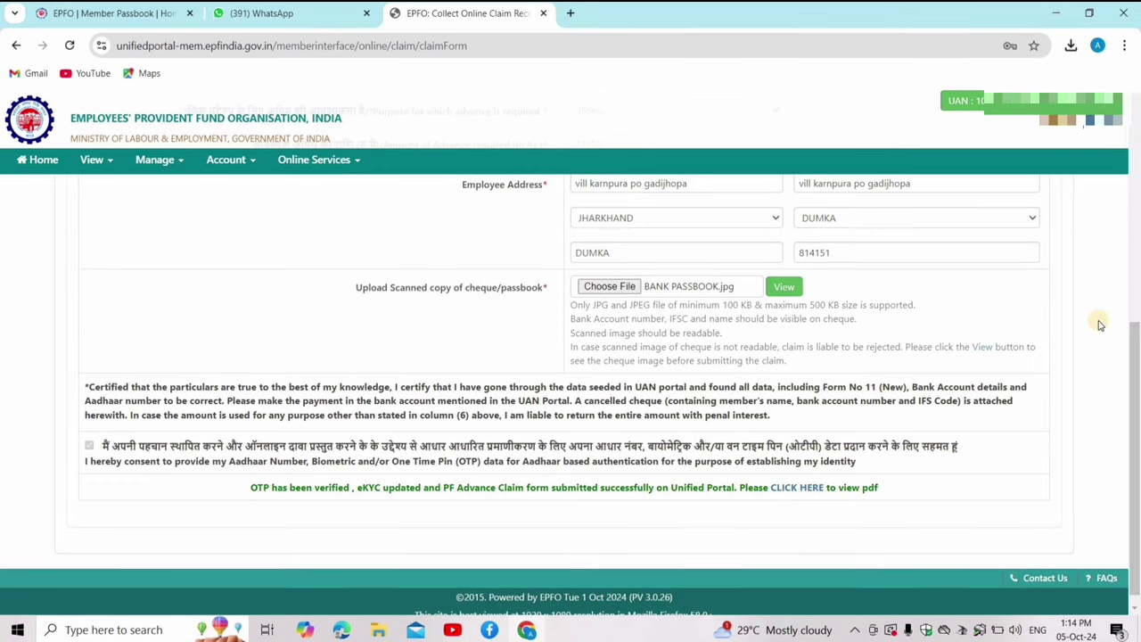